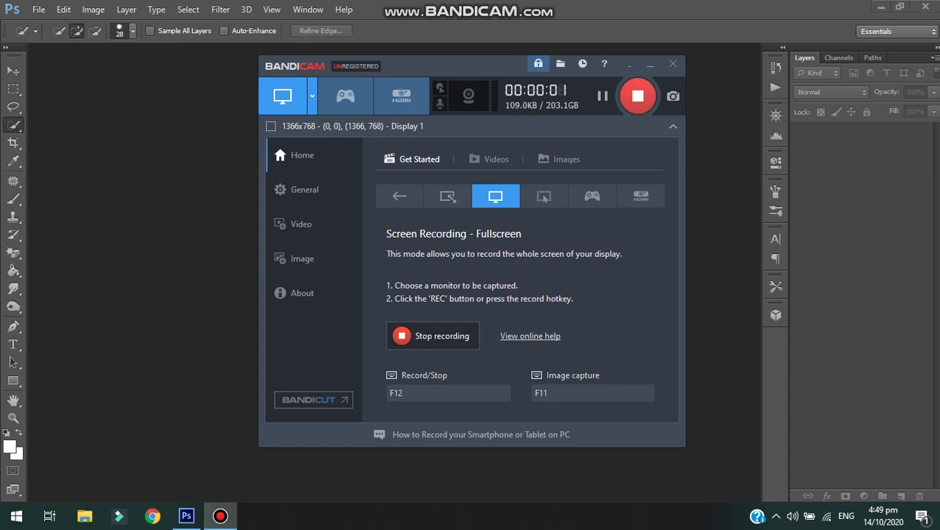
Step: Open Chrome and load the pexels.com website
click(152, 516)
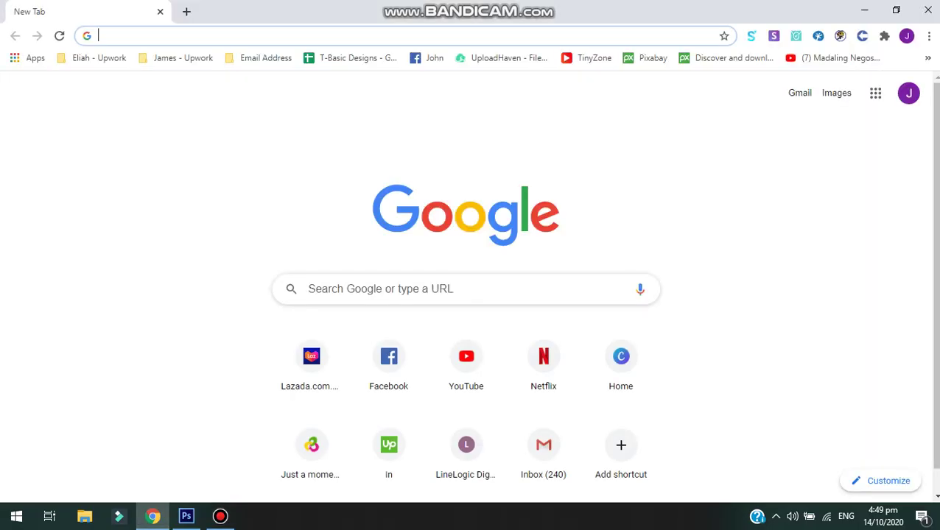
text(e)
key(BackSpace)
text(pexel)
key(Return)
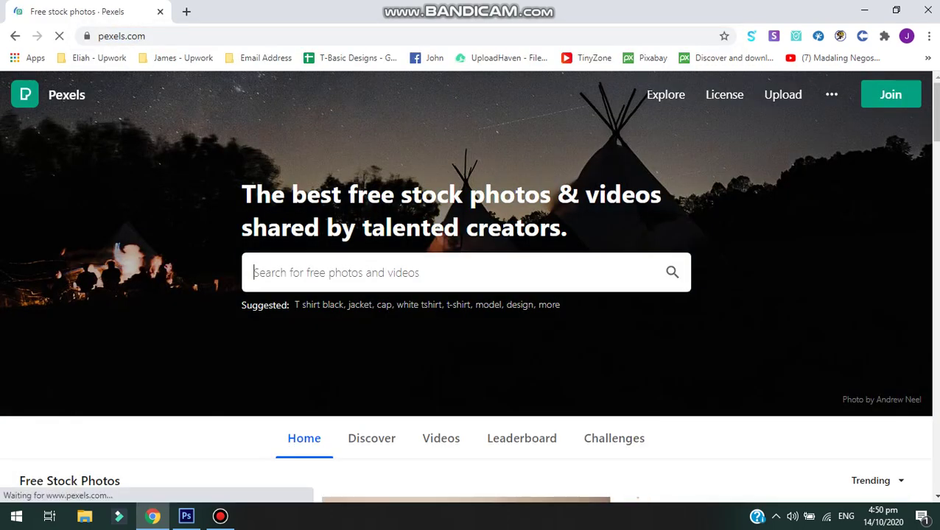
Step: Browse the Pexels home page, then enter 'camera' in the search box
scroll(228, 146, down, 5)
scroll(228, 147, down, 4)
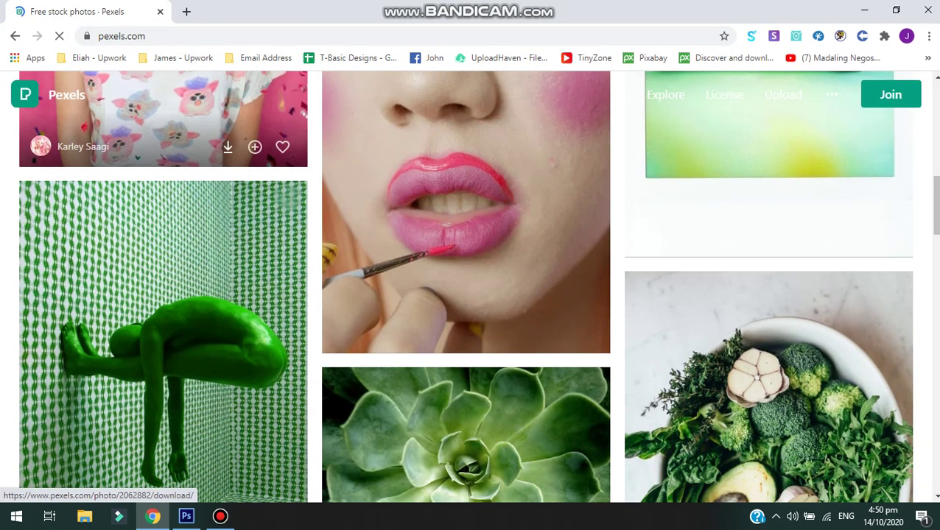
scroll(227, 146, down, 4)
scroll(228, 146, down, 3)
scroll(227, 147, down, 1)
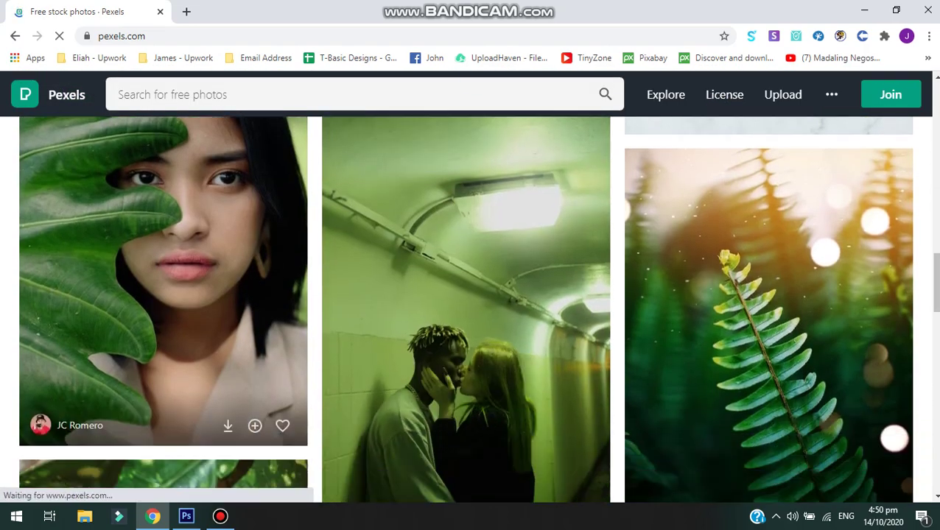
scroll(227, 147, down, 3)
scroll(228, 147, up, 5)
scroll(227, 146, up, 10)
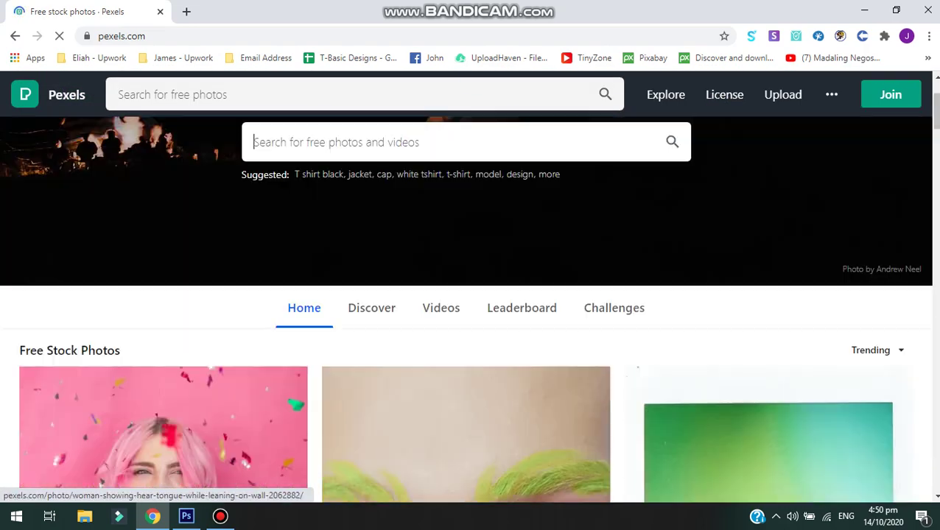
scroll(470, 221, up, 2)
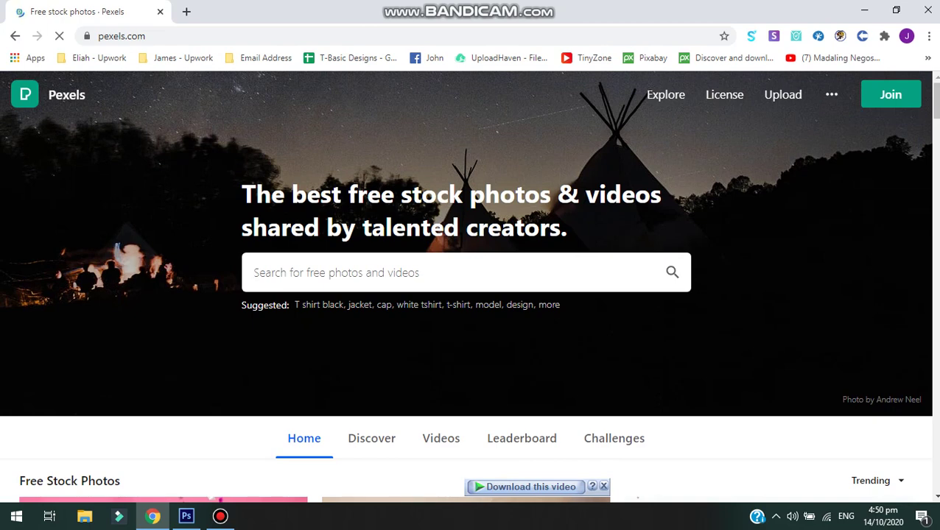
text(camera)
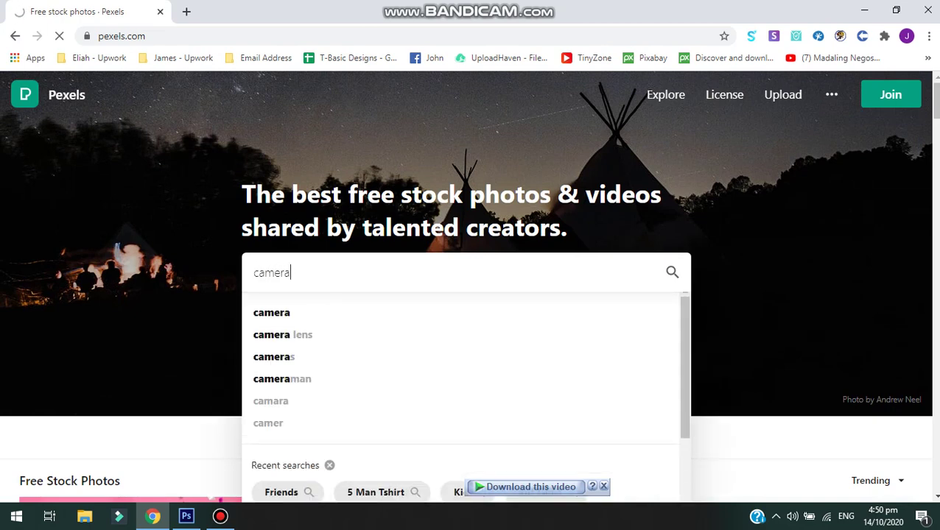
Step: Run the 'camera' search and scroll down through the grid of camera stock photos
key(Return)
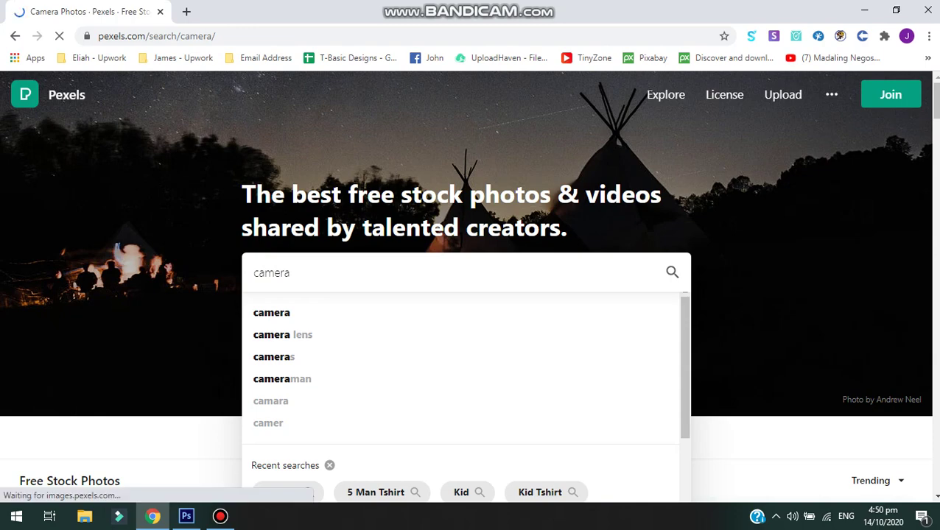
scroll(470, 295, down, 2)
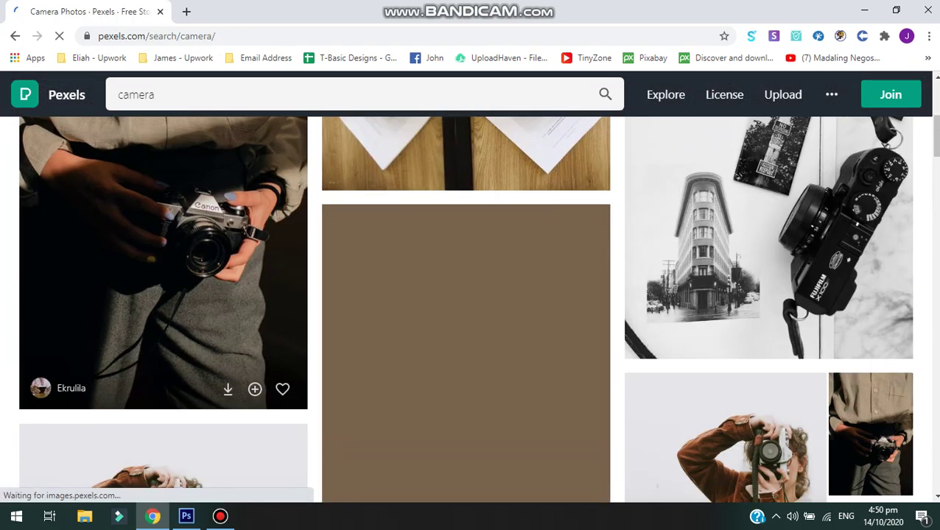
scroll(470, 309, down, 5)
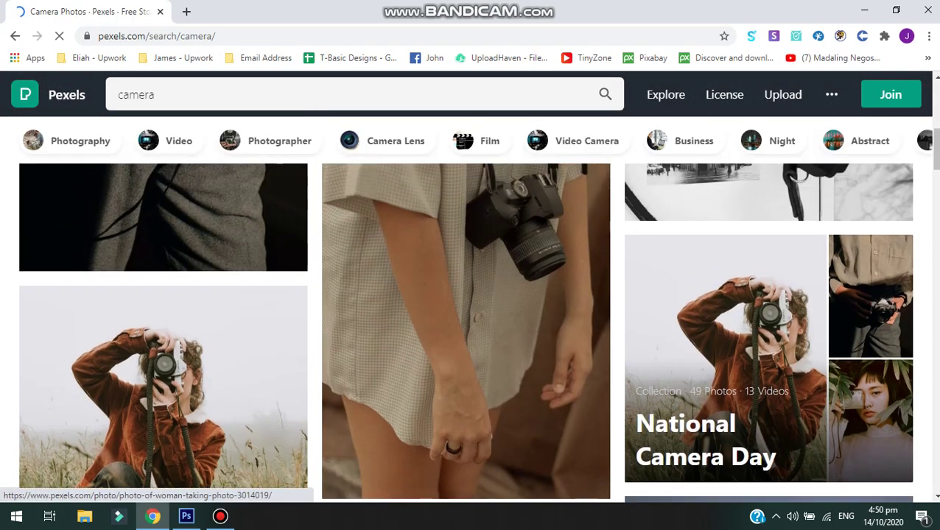
scroll(470, 309, down, 4)
scroll(162, 309, down, 4)
scroll(162, 309, down, 3)
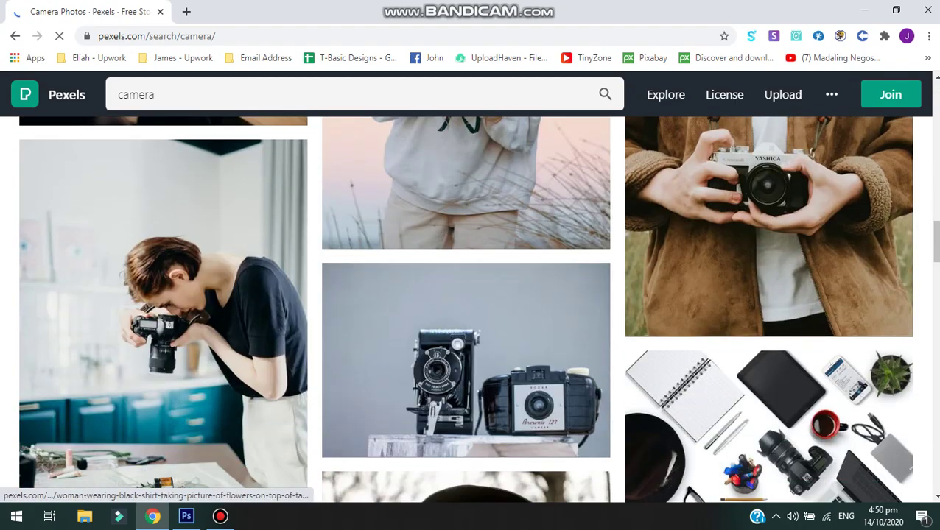
scroll(162, 310, down, 2)
scroll(470, 309, down, 3)
scroll(470, 309, down, 3)
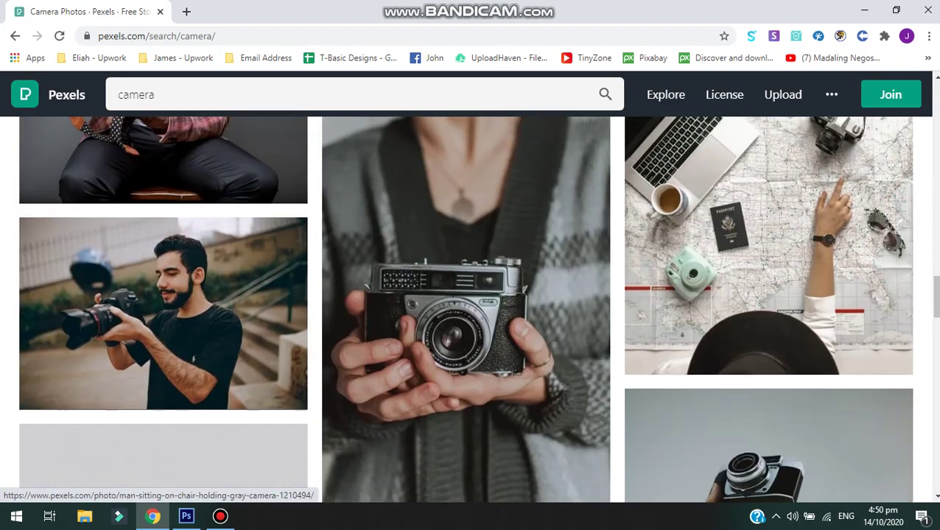
scroll(469, 309, down, 1)
scroll(162, 184, up, 3)
scroll(162, 184, down, 5)
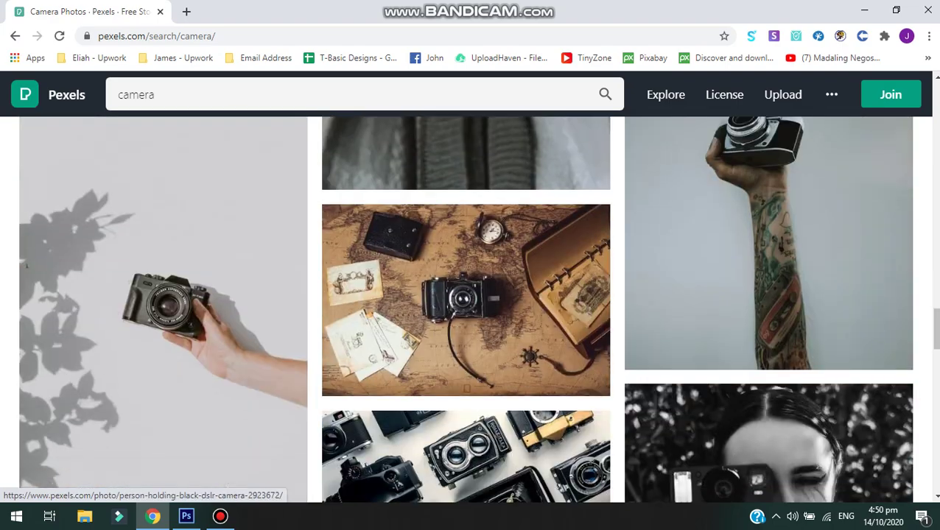
scroll(162, 184, down, 2)
scroll(162, 221, down, 3)
scroll(162, 221, down, 3)
scroll(162, 221, down, 3)
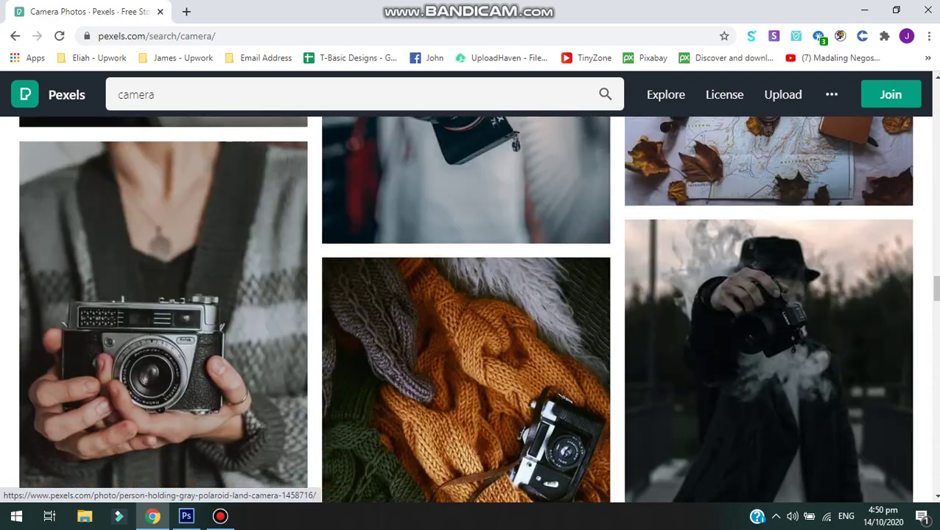
scroll(162, 221, down, 2)
scroll(162, 221, down, 4)
scroll(162, 221, down, 5)
scroll(162, 221, up, 3)
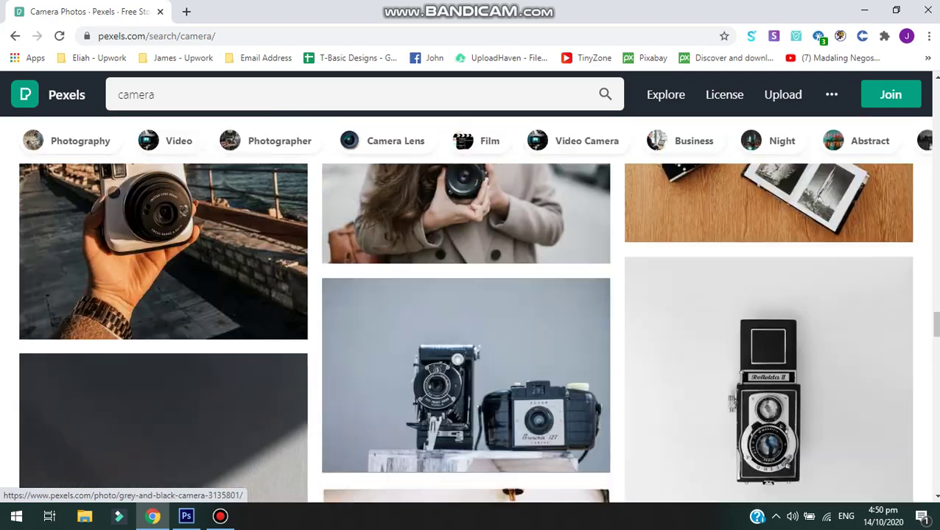
scroll(162, 221, down, 3)
scroll(162, 294, down, 1)
scroll(162, 295, down, 2)
scroll(162, 295, down, 5)
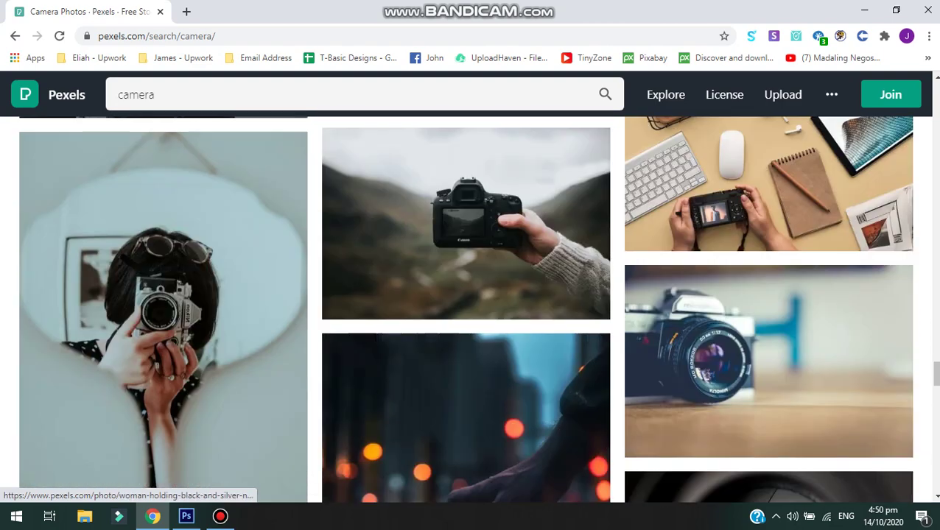
scroll(162, 221, down, 5)
scroll(162, 221, down, 4)
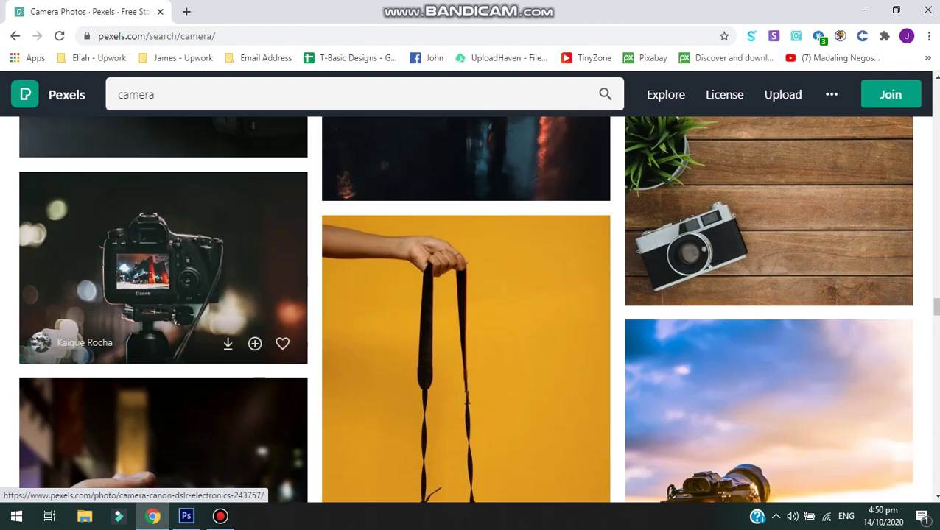
scroll(162, 221, down, 1)
scroll(162, 295, down, 2)
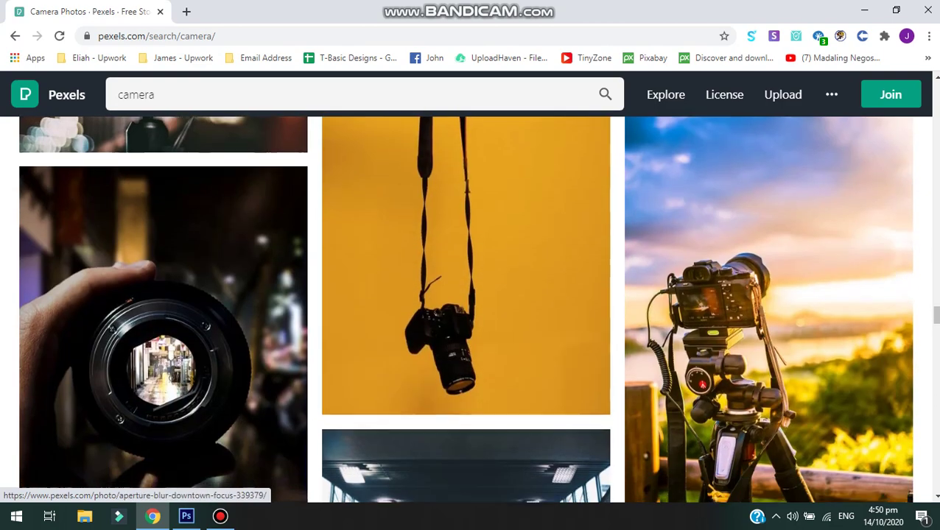
scroll(162, 294, down, 4)
scroll(162, 295, down, 2)
scroll(162, 295, up, 2)
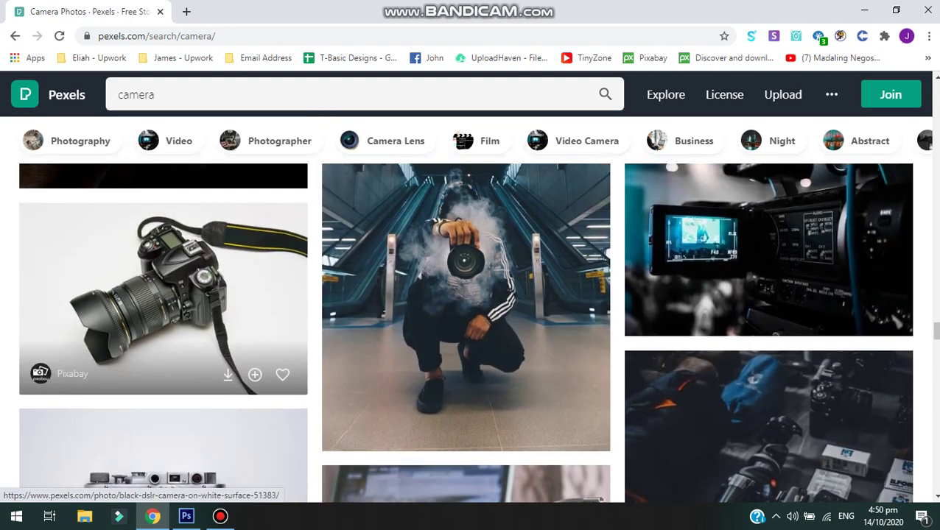
scroll(162, 294, down, 1)
scroll(162, 295, down, 1)
scroll(162, 294, down, 3)
Step: Download the black and grey retro camera photo at full size and dismiss the thanks popup
scroll(162, 295, up, 1)
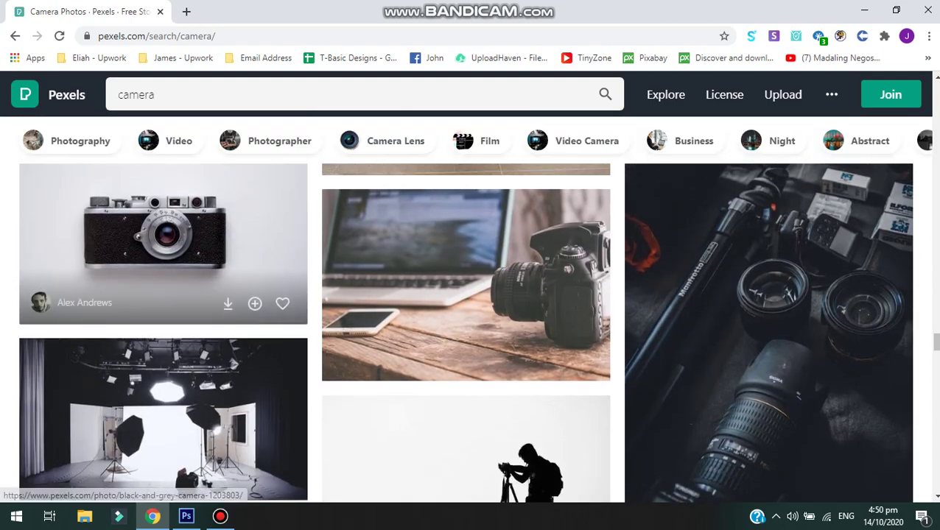
click(162, 295)
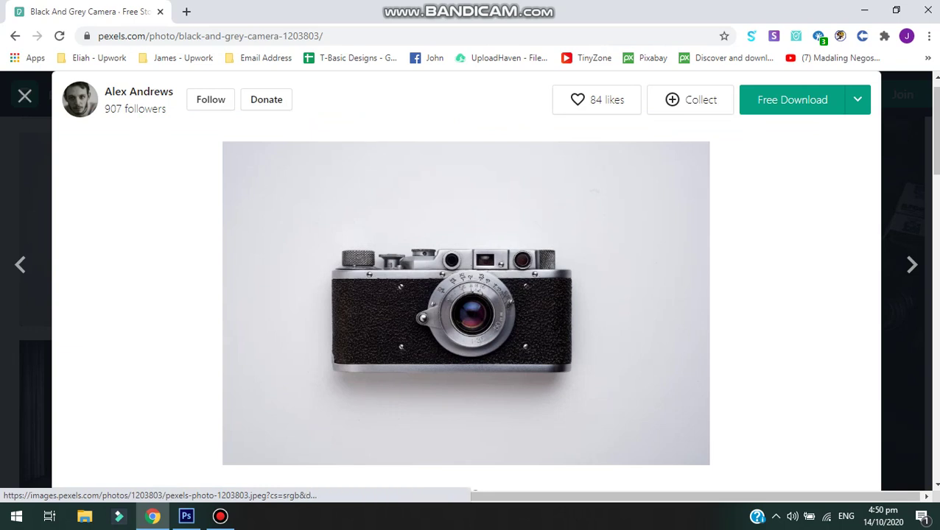
click(792, 99)
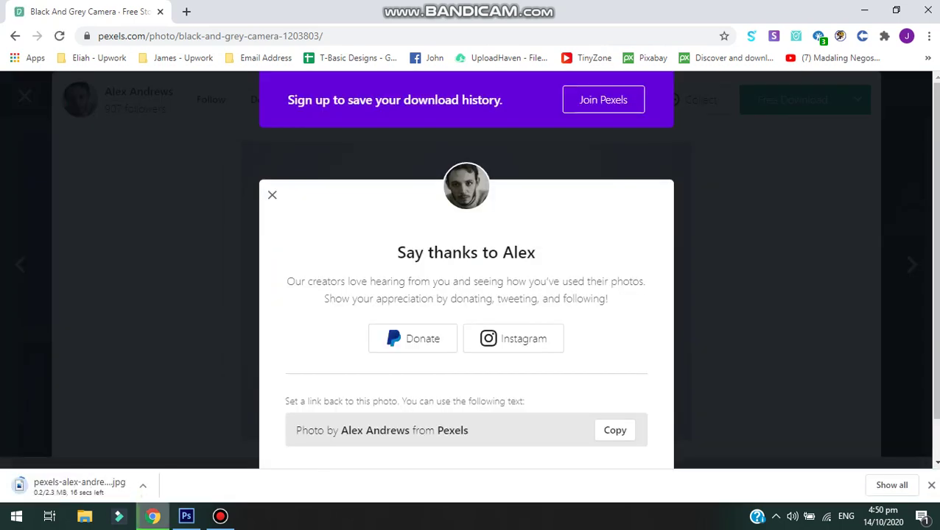
key(Escape)
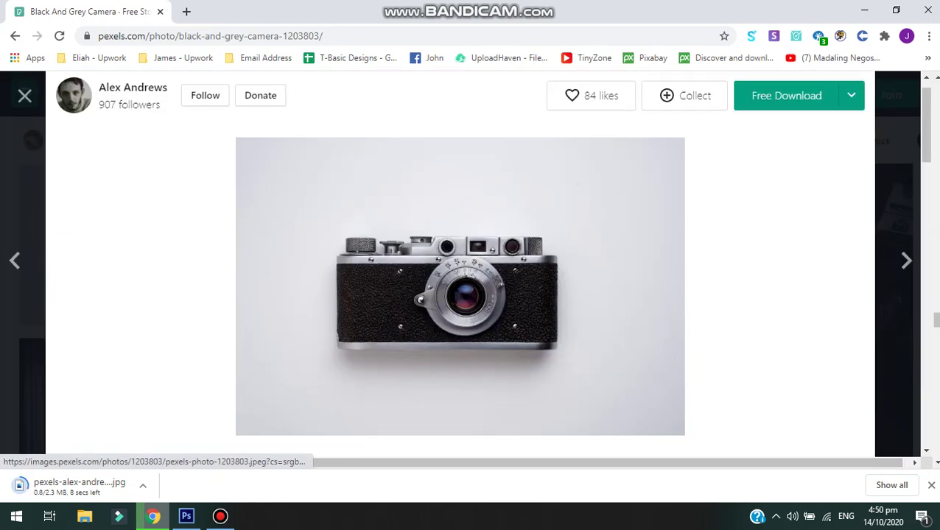
Step: Scroll the photo page, then switch back to Photoshop
scroll(470, 265, down, 4)
scroll(470, 265, down, 4)
scroll(461, 295, down, 2)
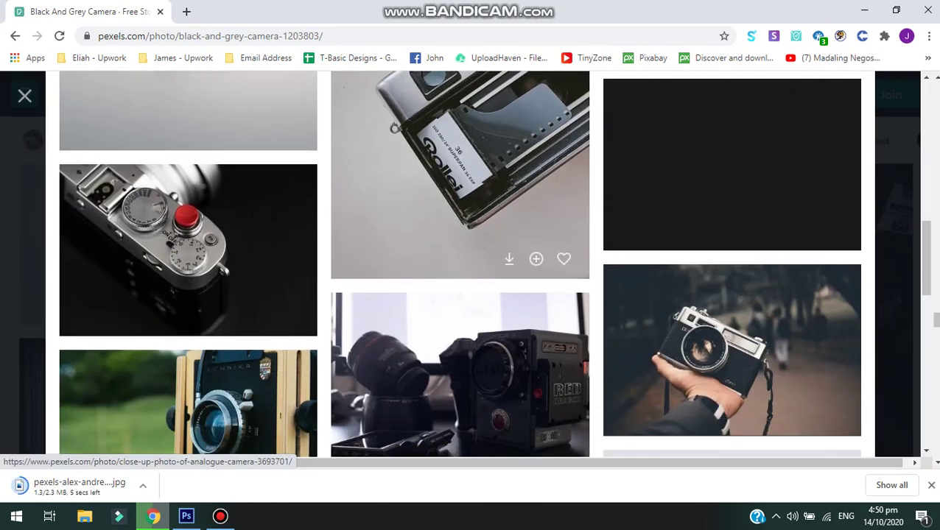
scroll(460, 294, down, 3)
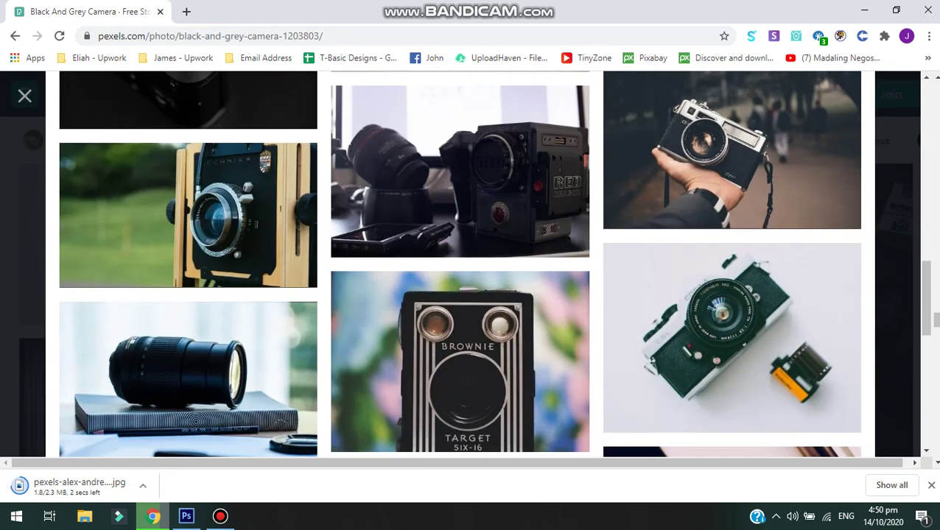
scroll(460, 295, down, 1)
scroll(460, 295, up, 2)
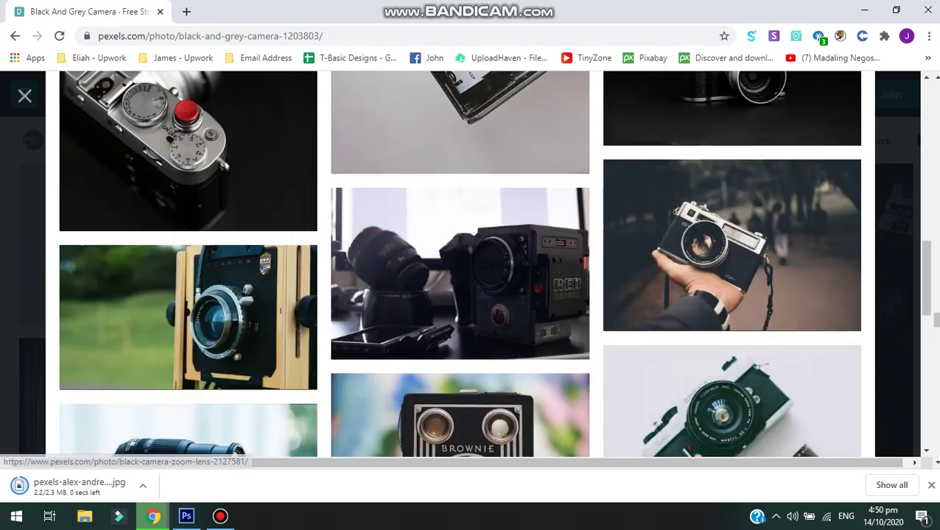
scroll(461, 294, up, 2)
click(186, 517)
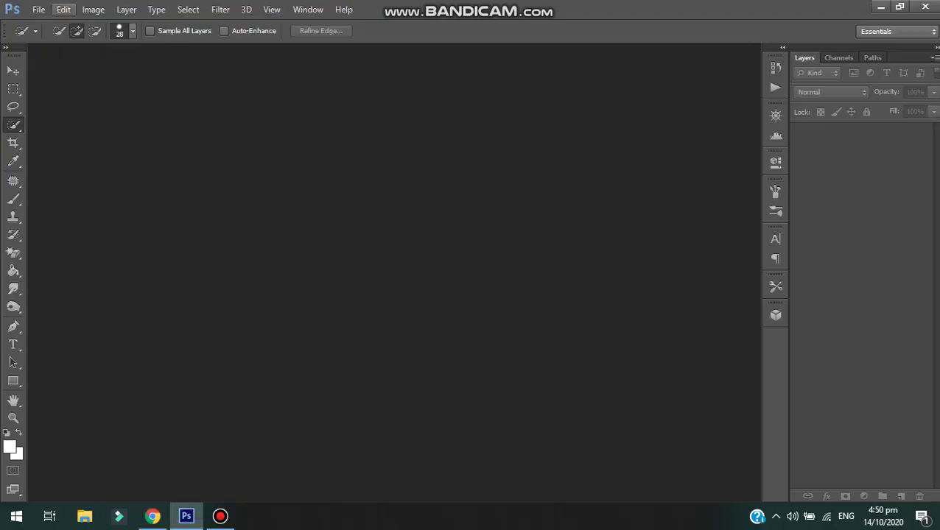
Step: Open the photo pexels-alex-andrews-1203803 in Photoshop
click(38, 9)
click(44, 35)
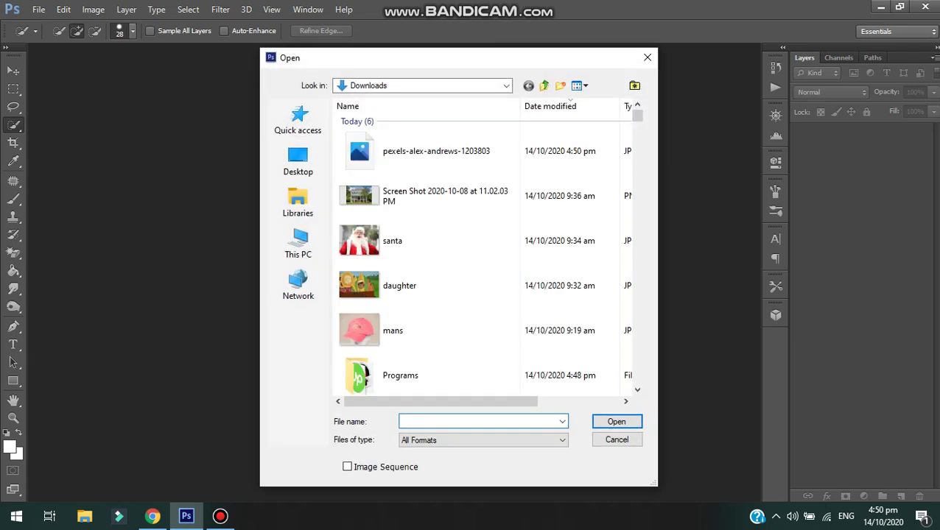
double_click(436, 151)
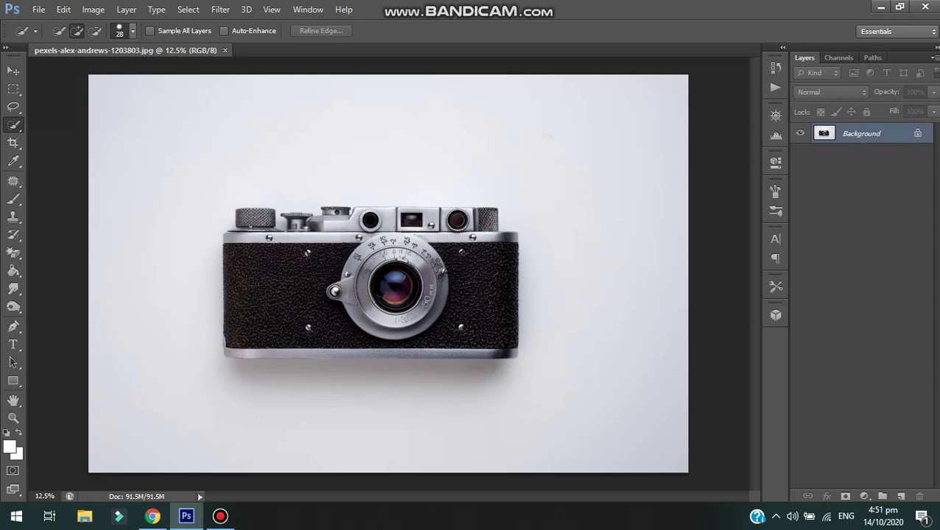
Step: Set the Quick Selection brush size to 382 px
click(133, 31)
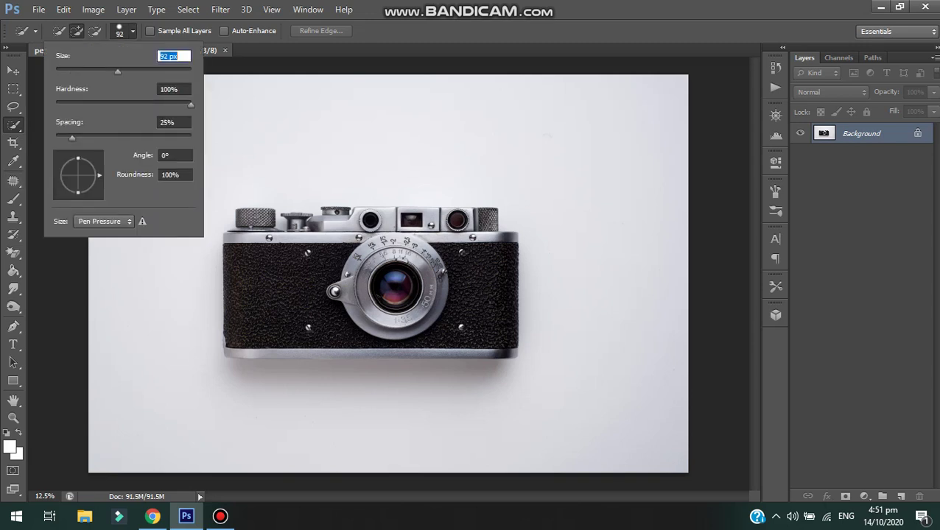
text(382)
key(Return)
Step: Select the camera body, lens and silver bottom strip, subtracting overspill below the bottom edge
drag(262, 325, 472, 235)
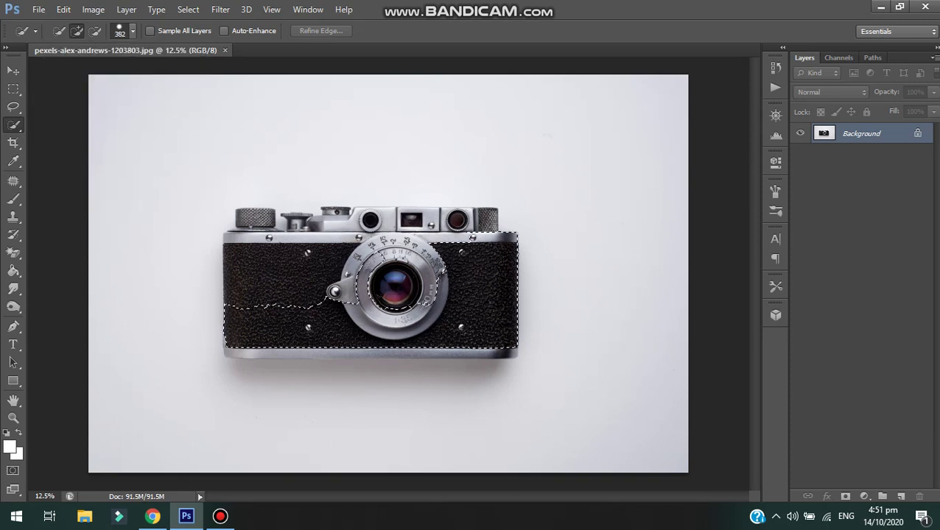
drag(483, 352, 254, 352)
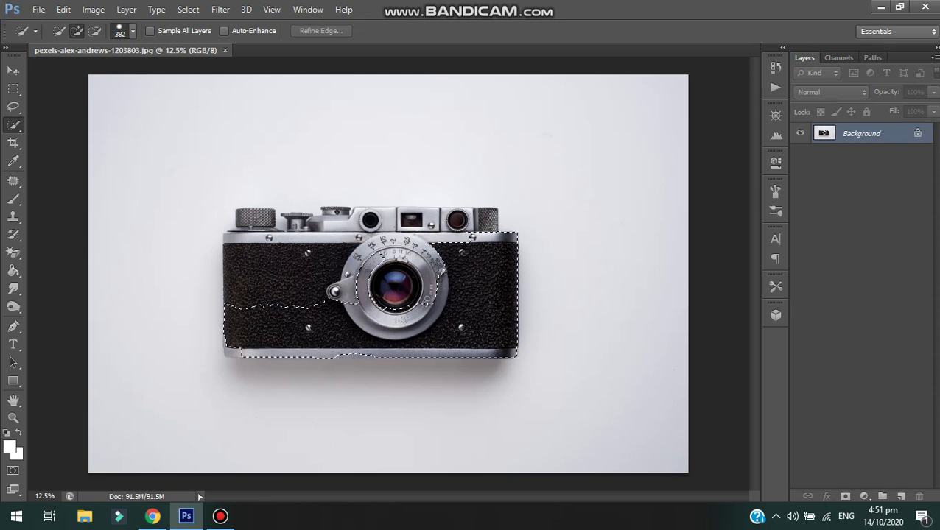
drag(295, 357, 335, 361)
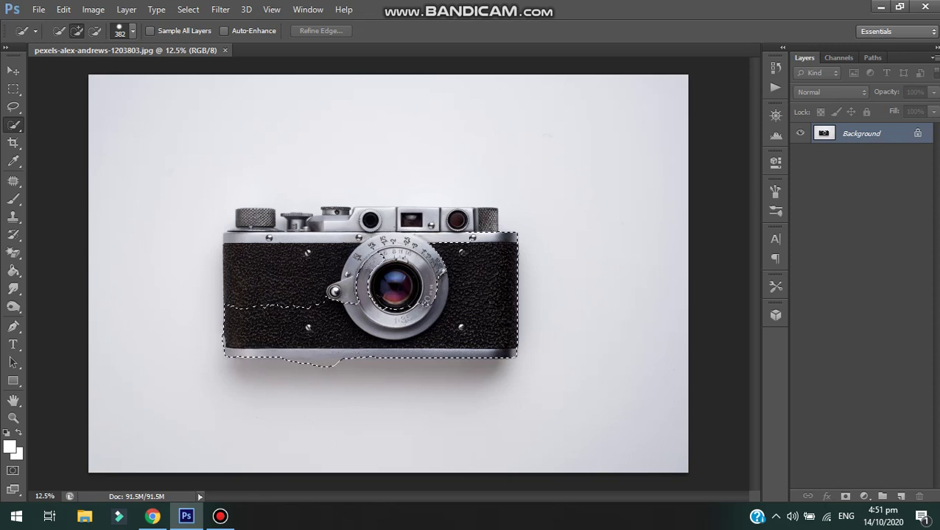
key(ctrl+shift+i)
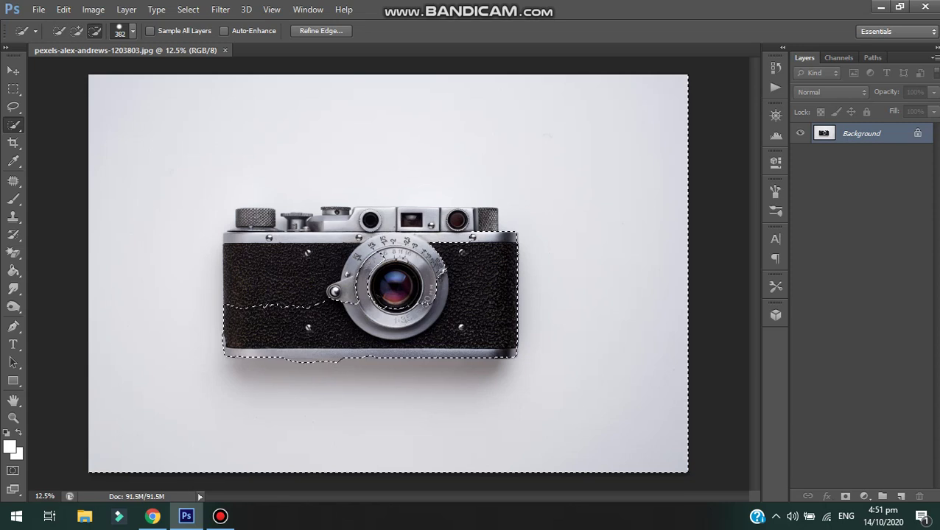
drag(287, 361, 324, 361)
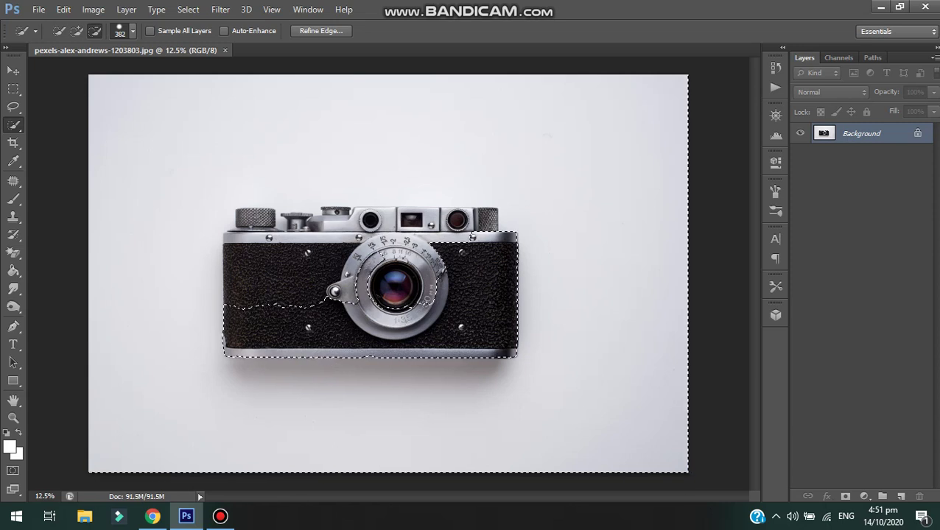
key(ctrl+shift+i)
mouse_move(250, 302)
mouse_down()
mouse_move(261, 236)
mouse_move(449, 221)
mouse_up()
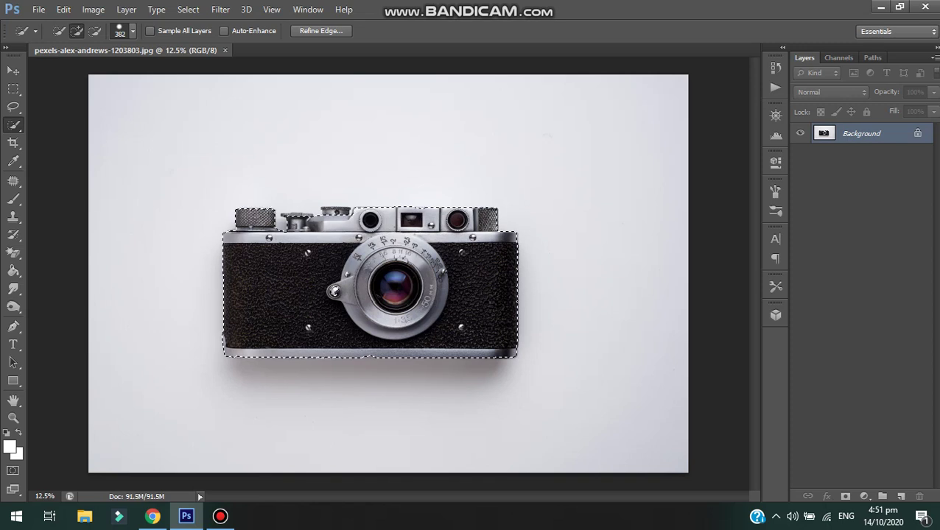
Step: With a 169 px brush, add the left top dial to the selection and zoom in
click(133, 30)
text(169)
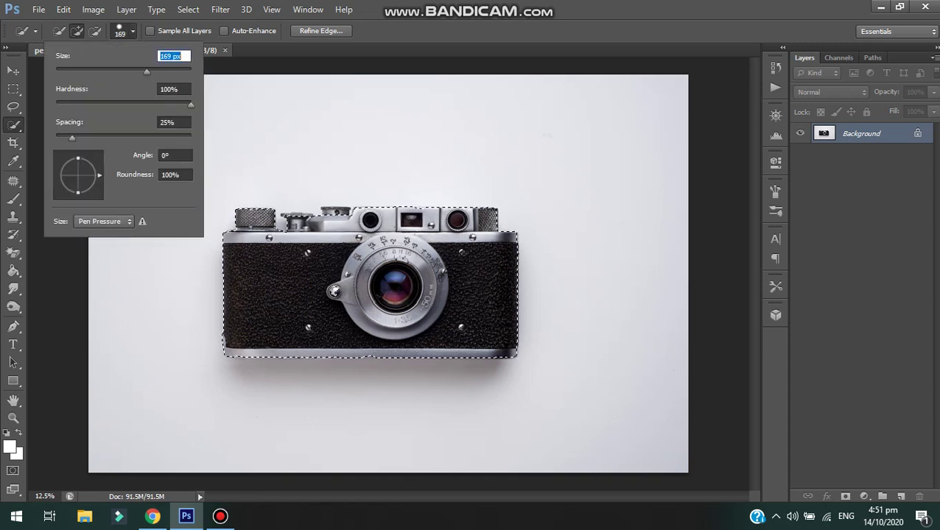
key(Return)
click(255, 217)
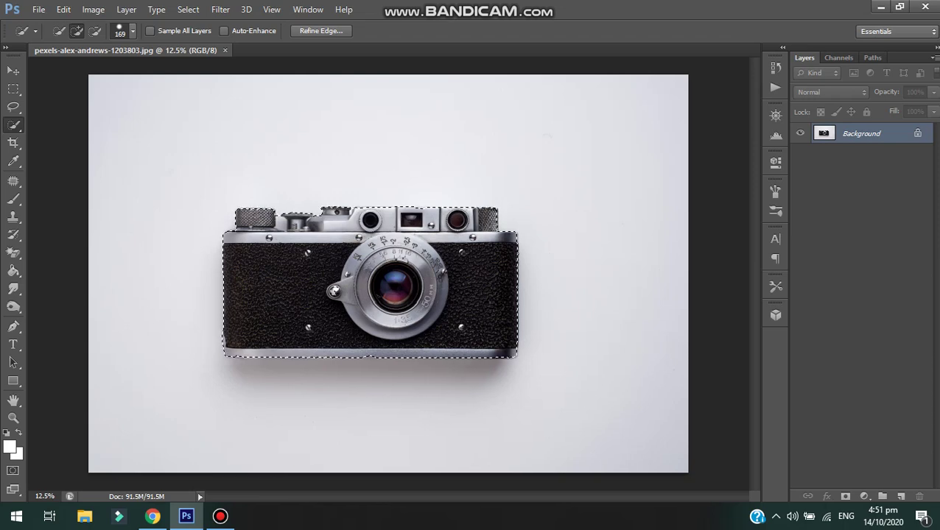
key(ctrl+plus)
key(ctrl+plus)
key(ctrl+plus)
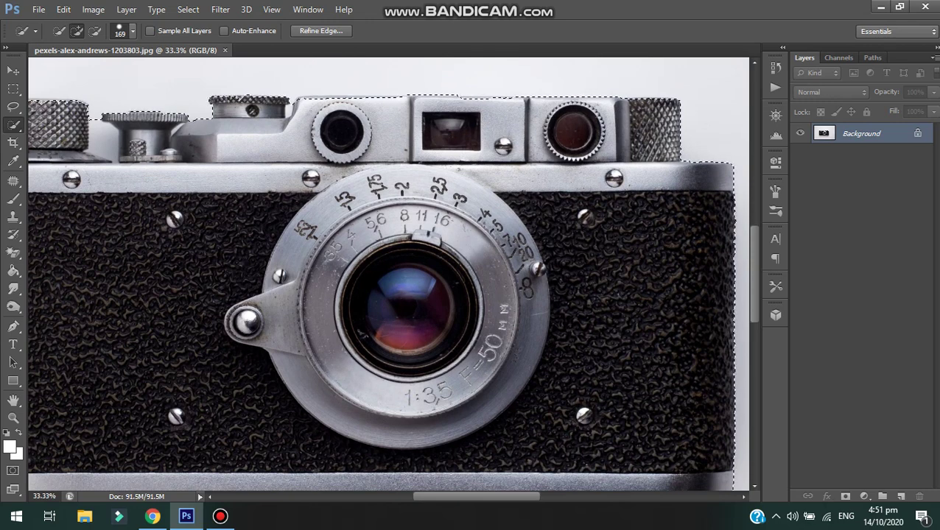
Step: Touch up the selection edges with a 13 px brush, alternating add and subtract via Alt
click(131, 31)
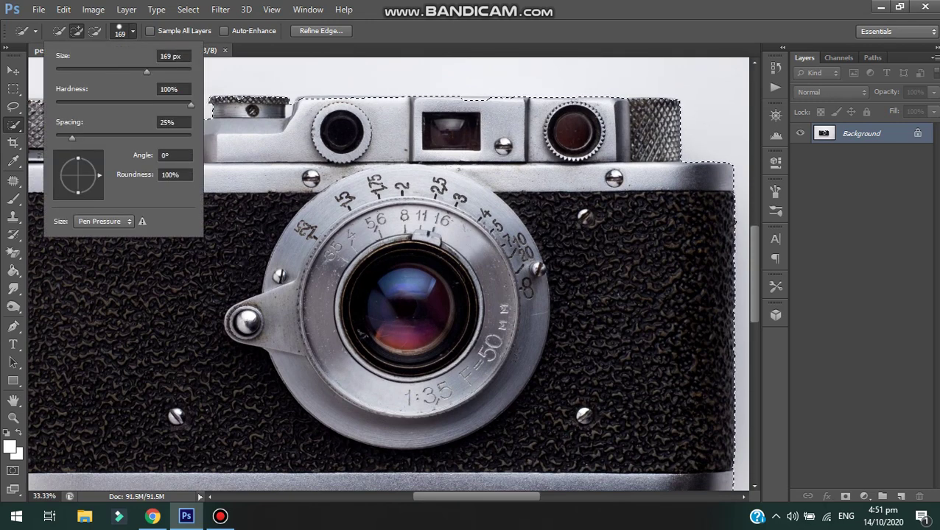
key(Return)
key(alt)
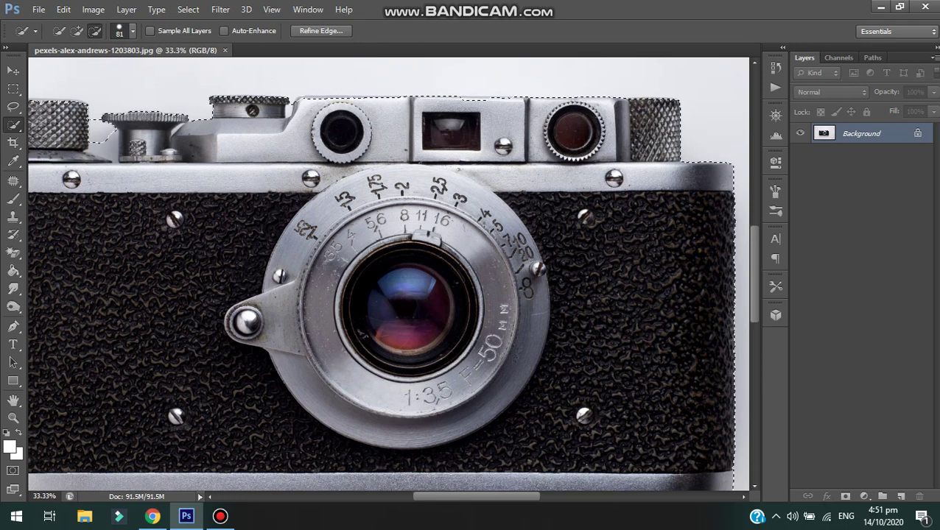
key(alt)
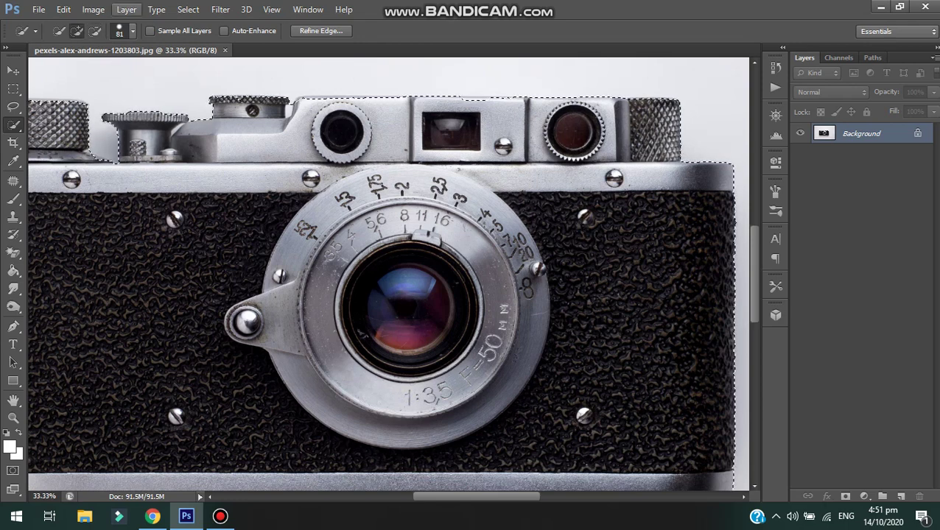
click(133, 31)
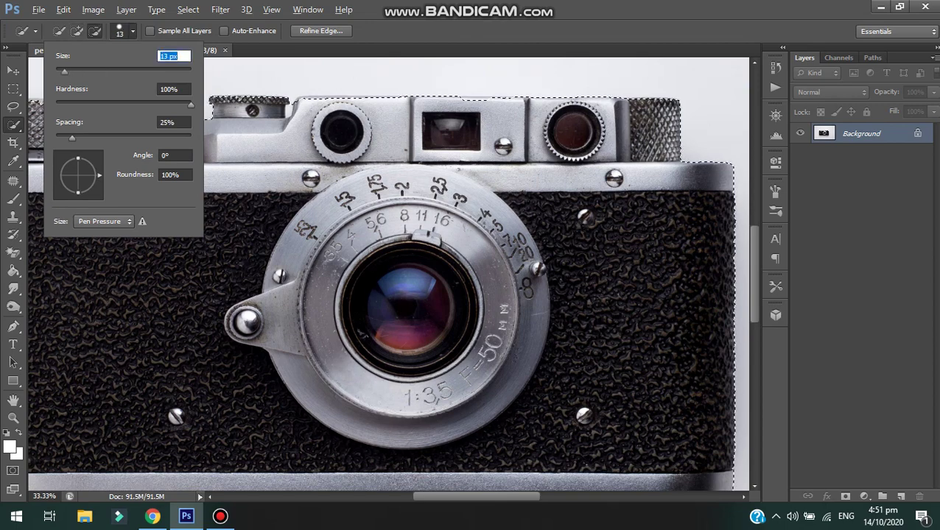
key(Return)
key(alt)
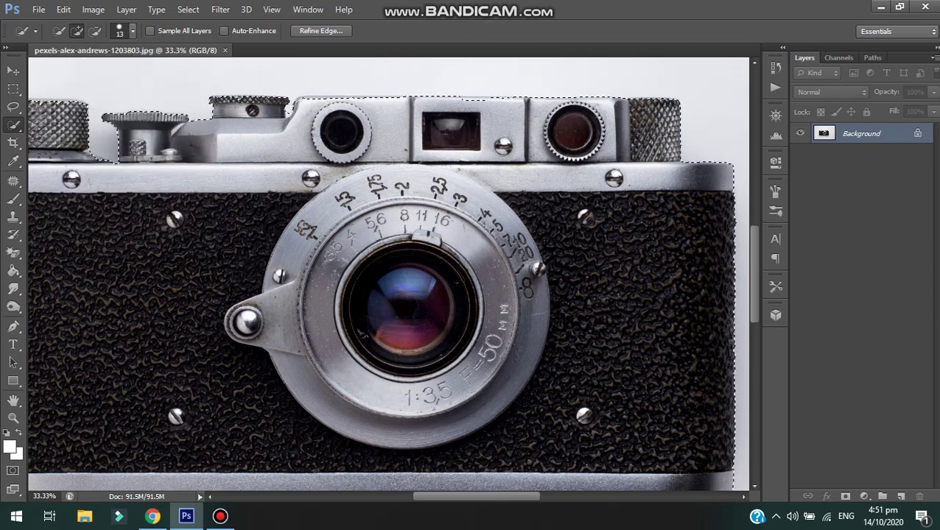
key(alt)
key(alt)
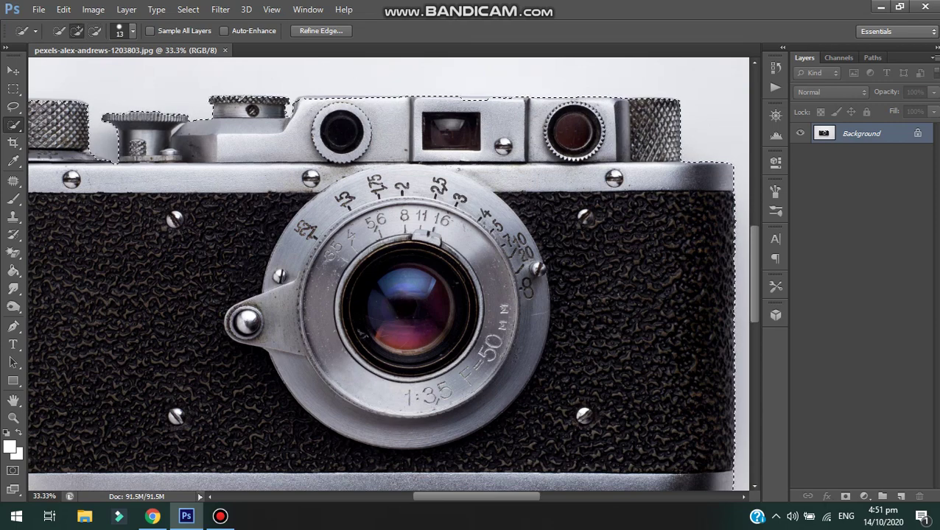
Step: Scroll the view and change the brush size to 128 px
scroll(390, 292, up, 1)
scroll(390, 292, up, 1)
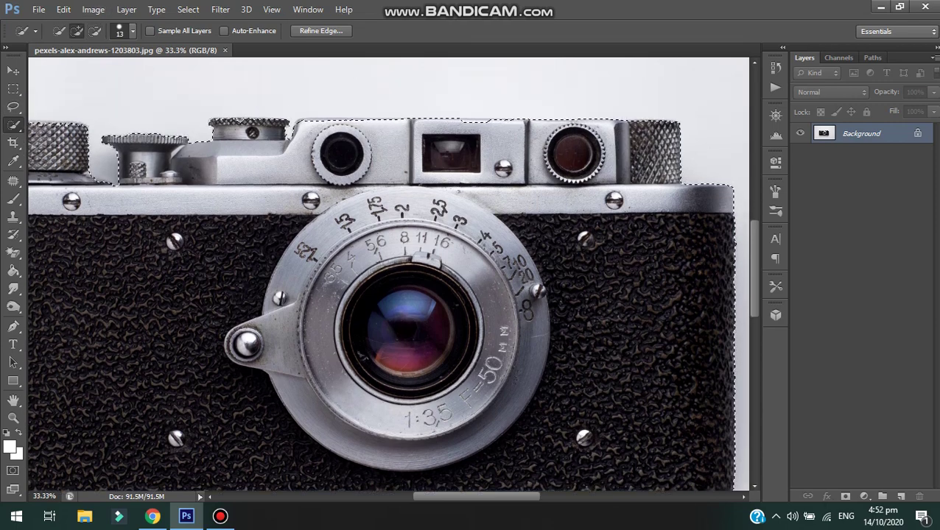
click(132, 31)
double_click(169, 56)
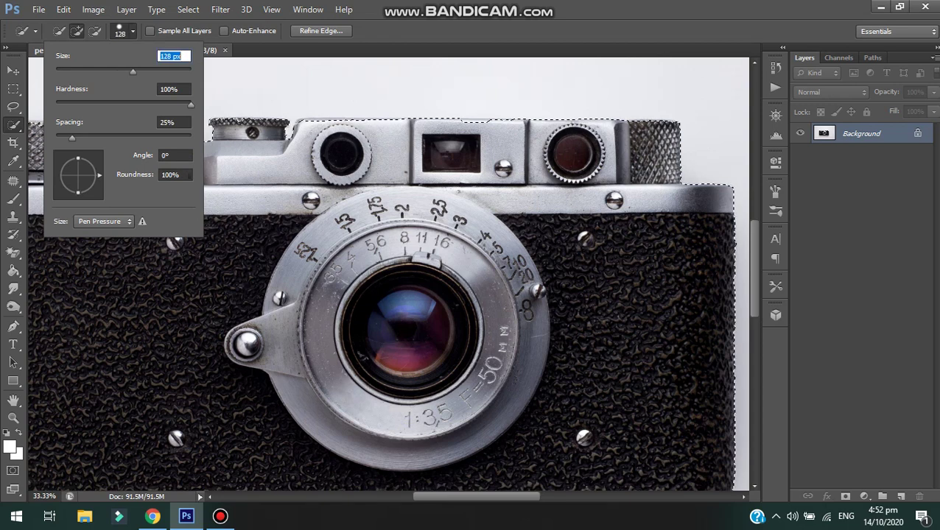
text(128)
key(Return)
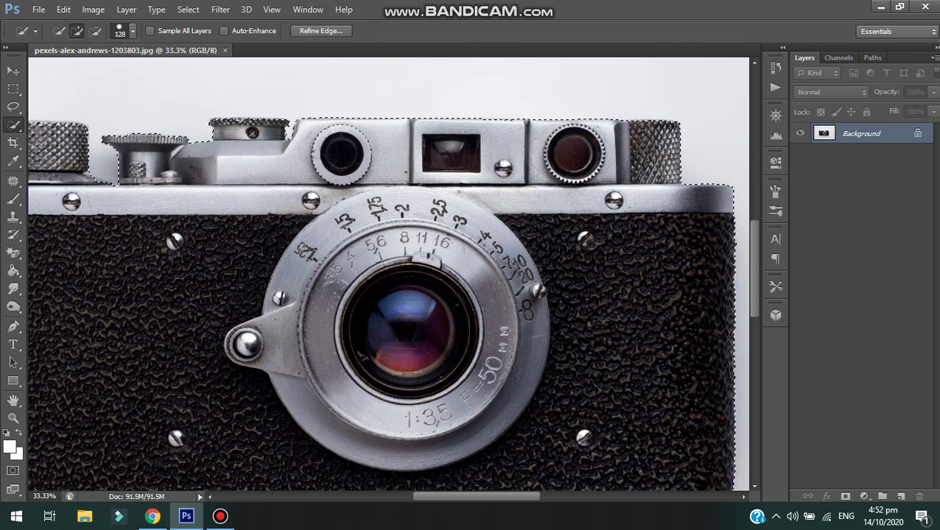
Step: Pan around the camera, set a 45 px brush, and open Refine Edge
scroll(388, 274, down, 2)
scroll(388, 274, down, 2)
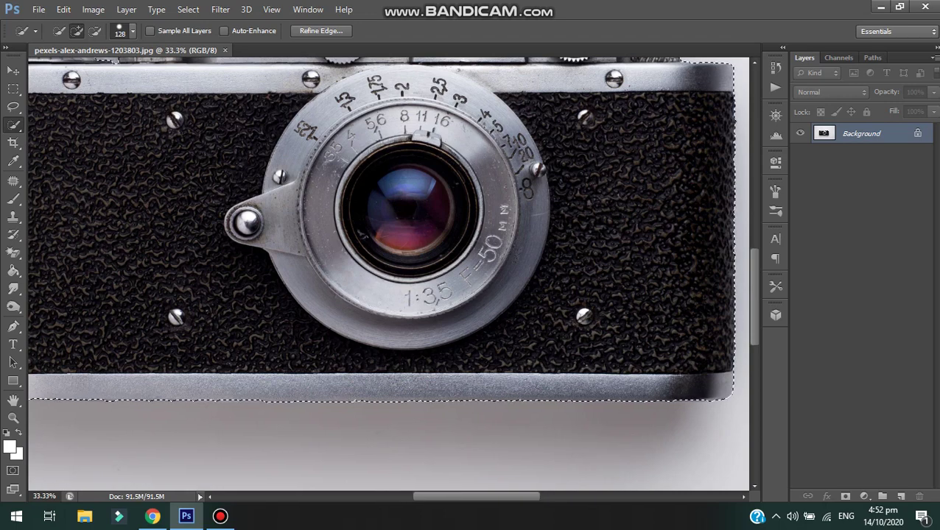
scroll(388, 273, left, 5)
scroll(388, 274, left, 3)
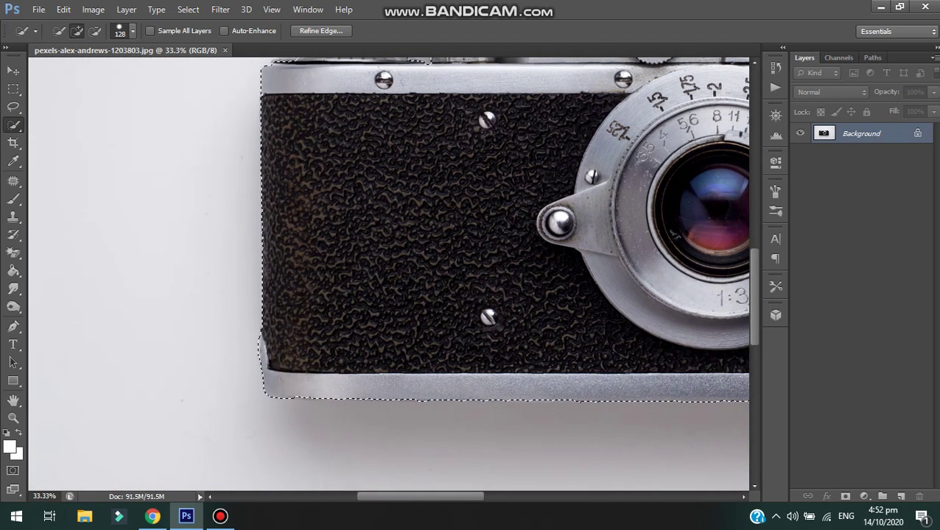
scroll(388, 274, up, 2)
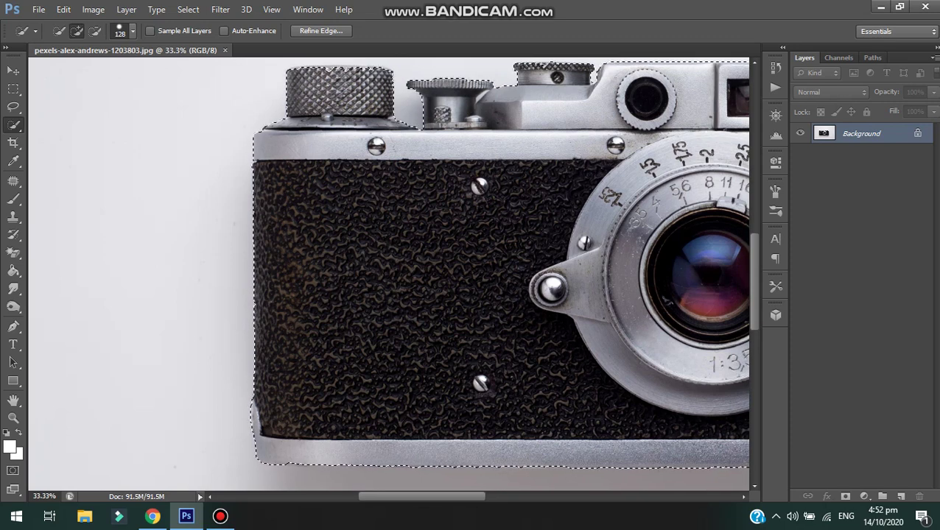
scroll(389, 272, up, 1)
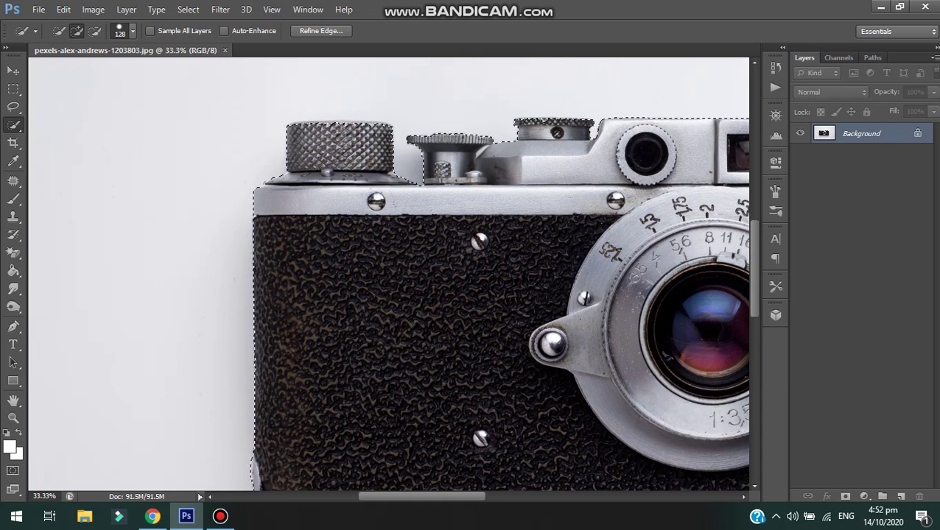
click(133, 31)
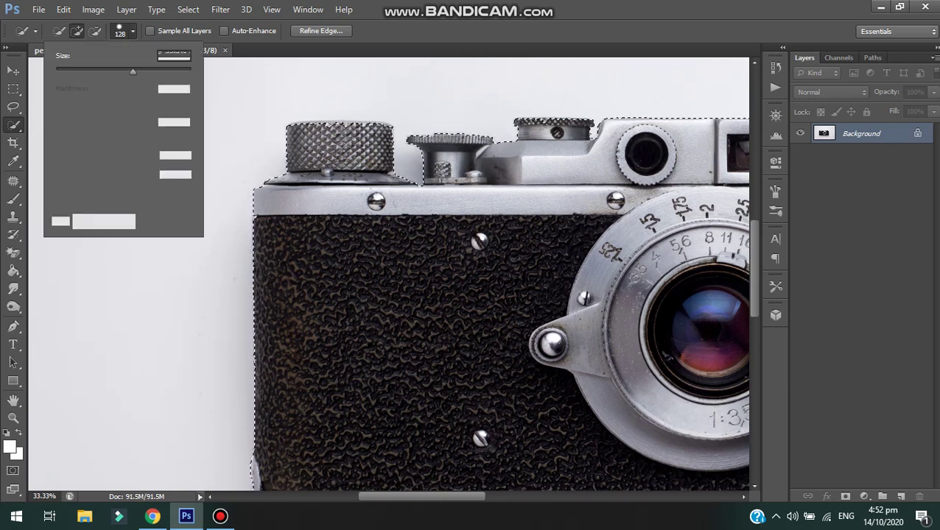
text(45)
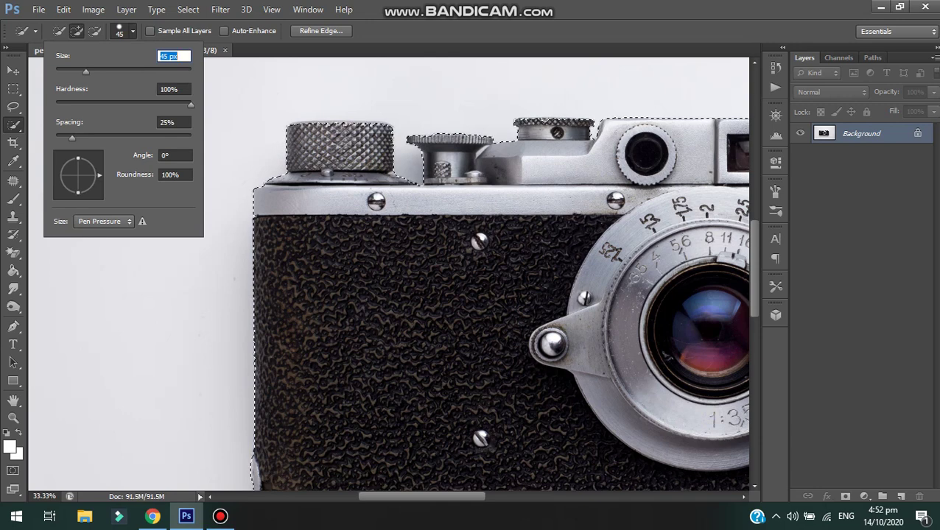
key(Return)
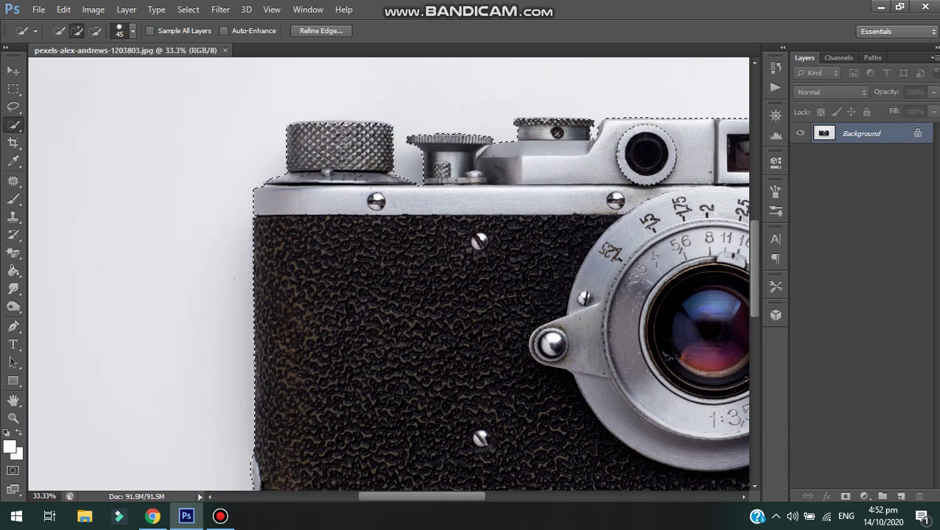
click(320, 30)
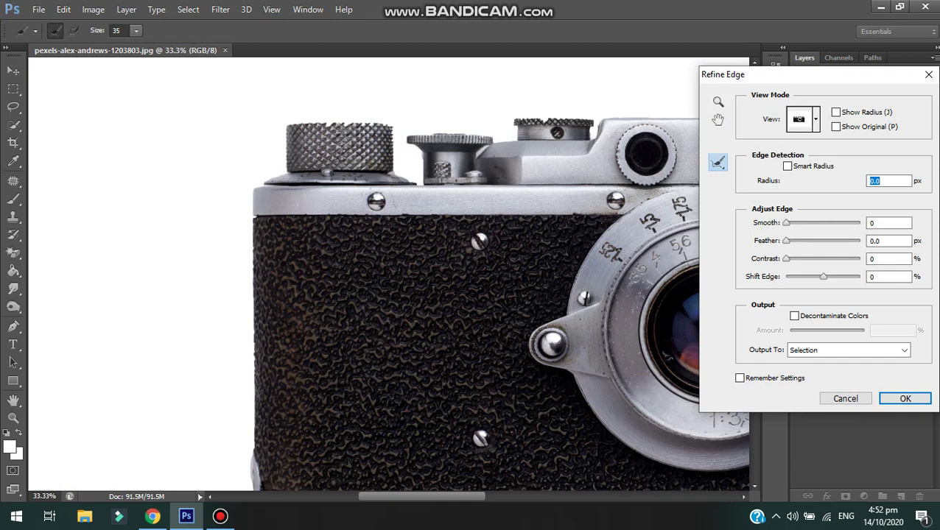
Step: Apply Refine Edge with Radius 4.9 px, Smooth 65, Feather 4.0 px and Shift Edge +31
text(4.9)
key(Return)
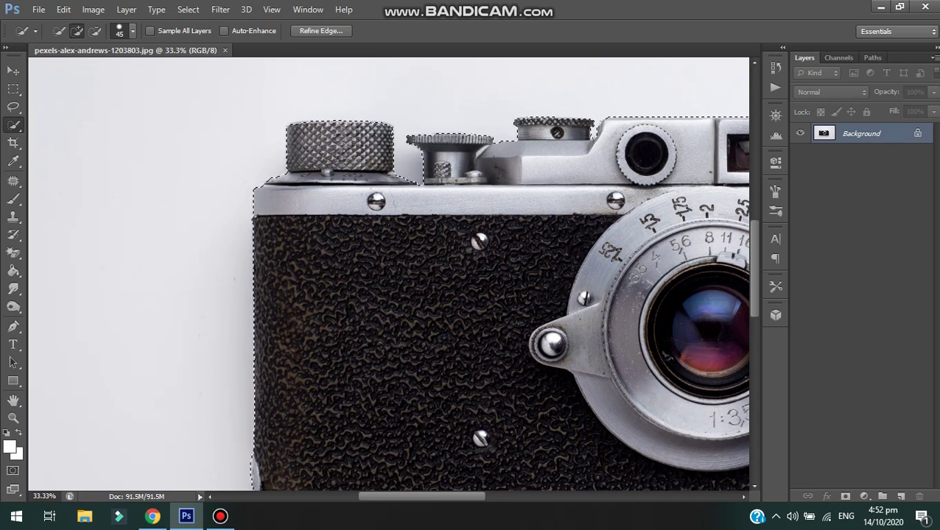
click(320, 30)
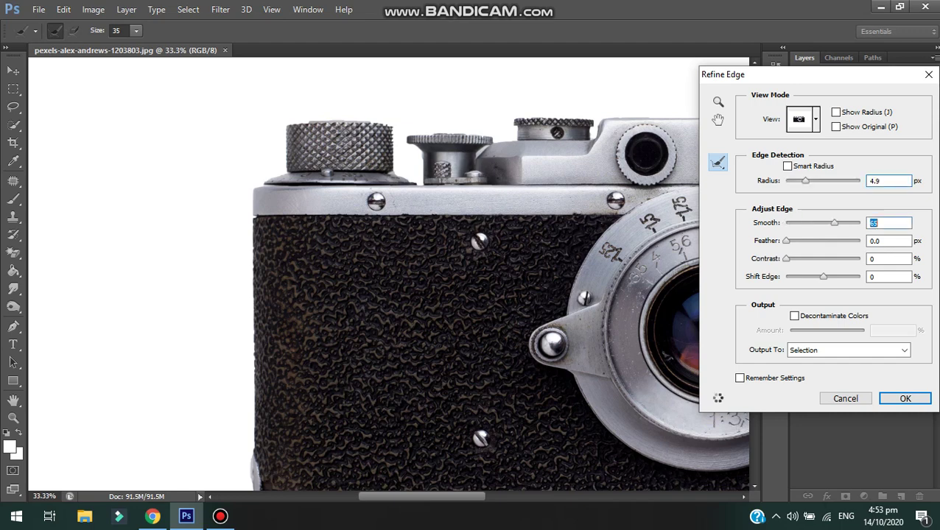
mouse_move(786, 241)
mouse_down()
mouse_move(815, 241)
mouse_move(815, 258)
mouse_up()
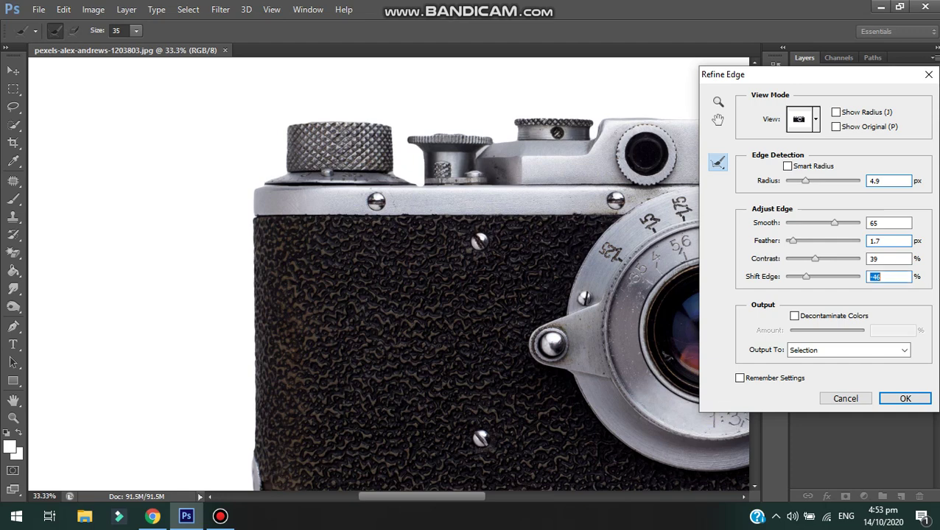
text(3)
text(1)
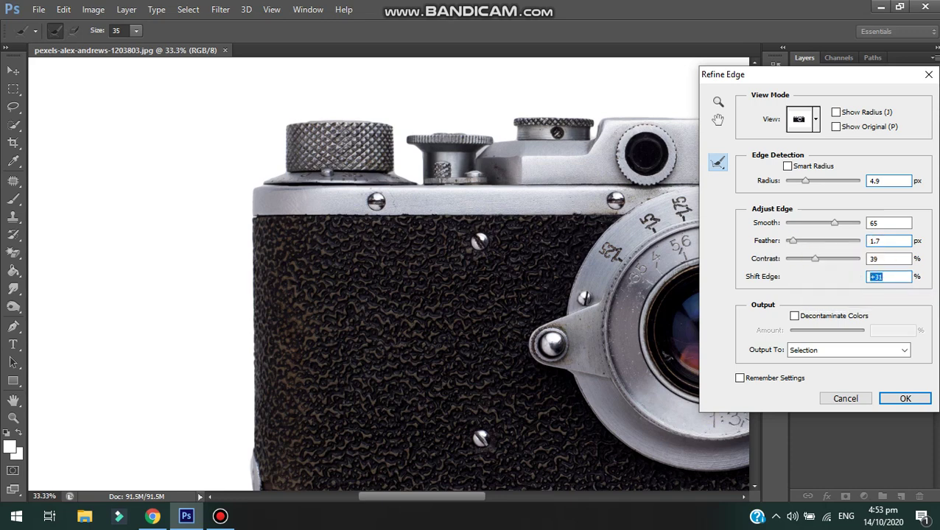
drag(791, 241, 800, 241)
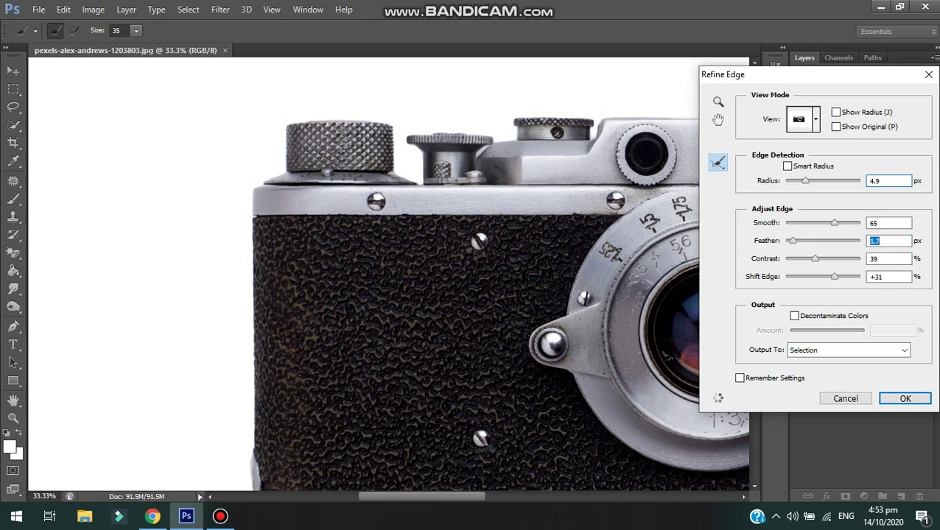
drag(791, 241, 801, 240)
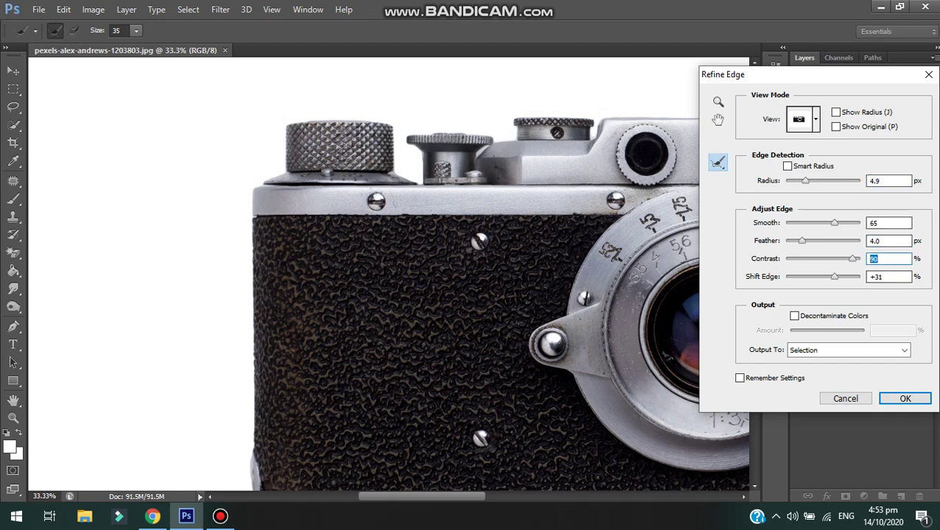
key(Return)
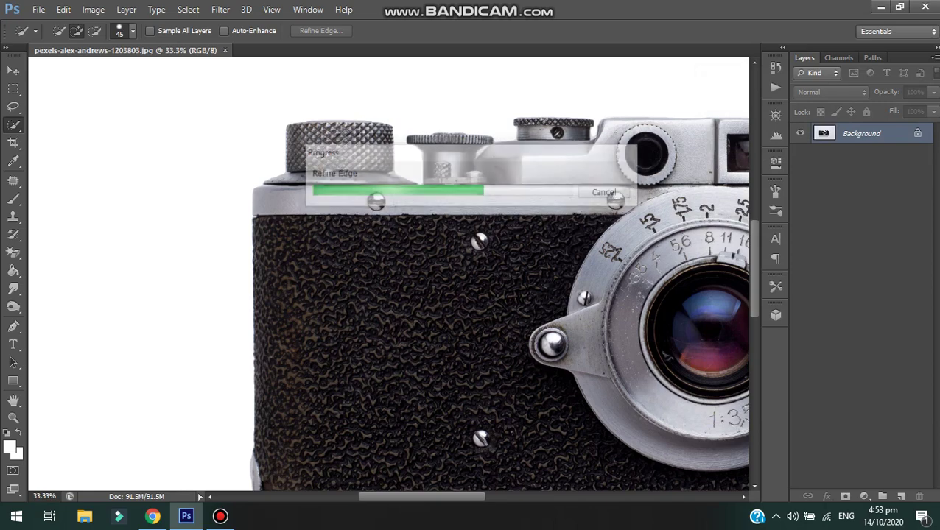
Step: Copy the camera to Layer 1, hide Background, and place a new empty Layer 2 beneath it
key(ctrl+minus)
key(ctrl+minus)
key(ctrl+minus)
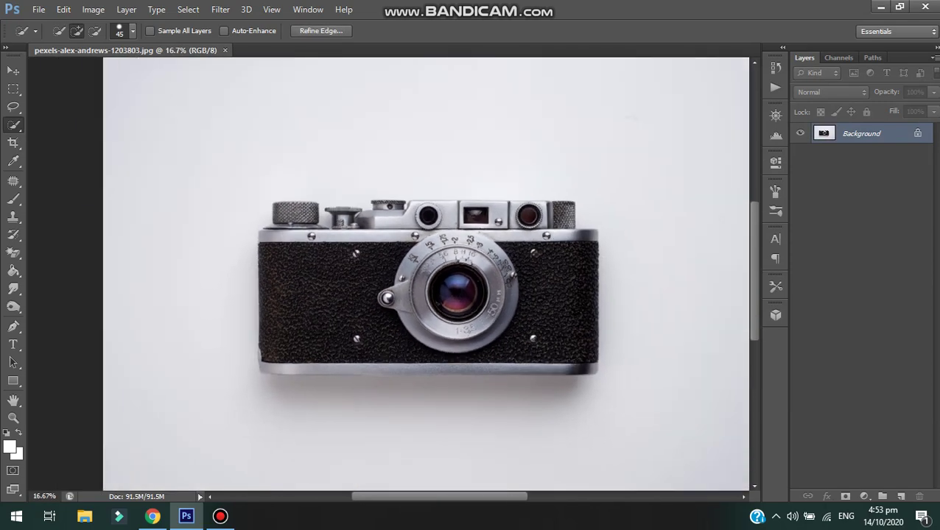
key(ctrl+minus)
key(ctrl+j)
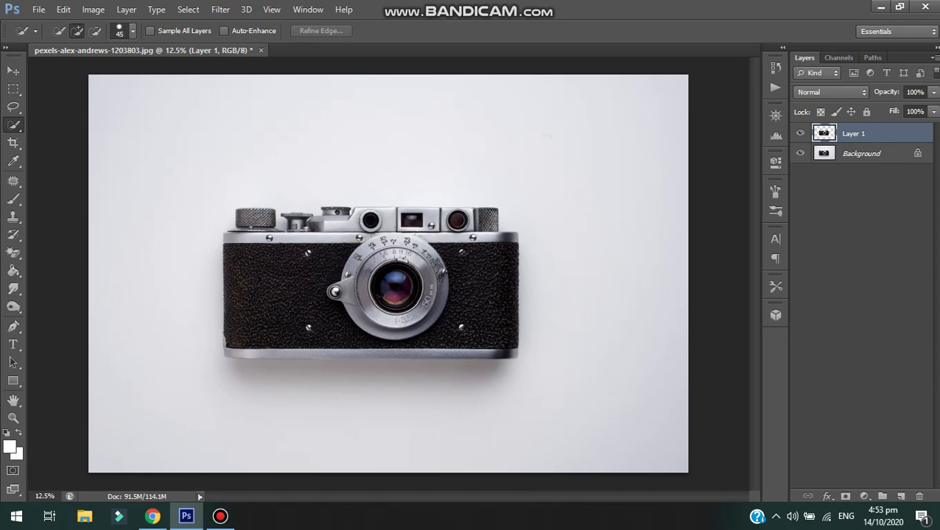
click(799, 153)
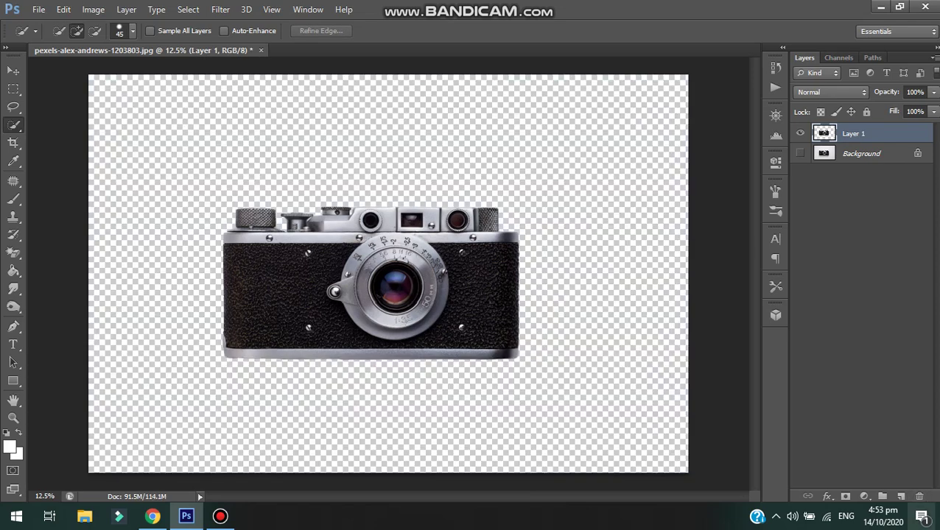
click(900, 496)
drag(853, 134, 853, 154)
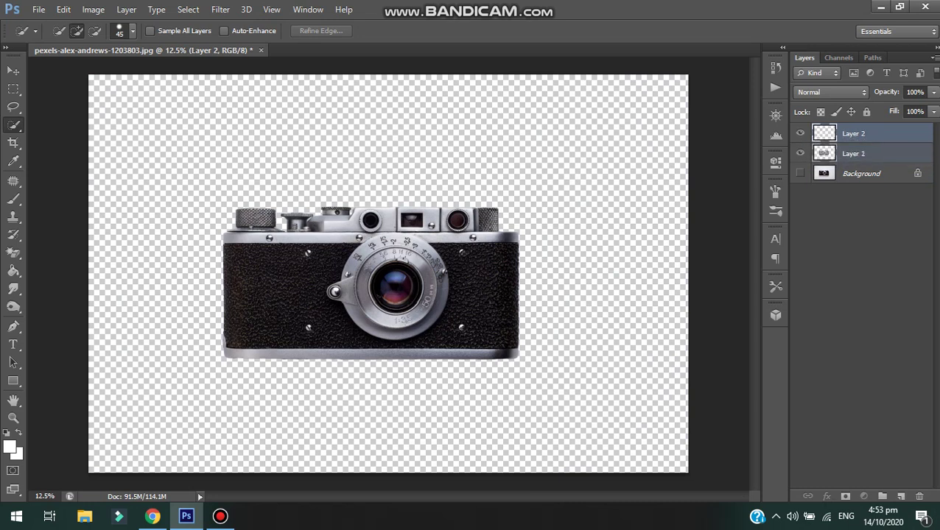
drag(853, 154, 853, 161)
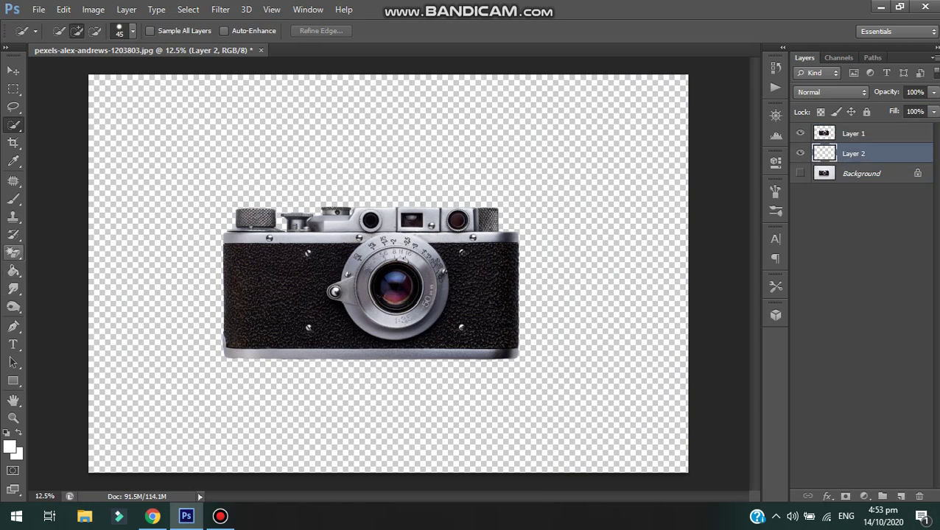
Step: Fill Layer 2 with bright yellow using the Paint Bucket behind the camera
click(13, 253)
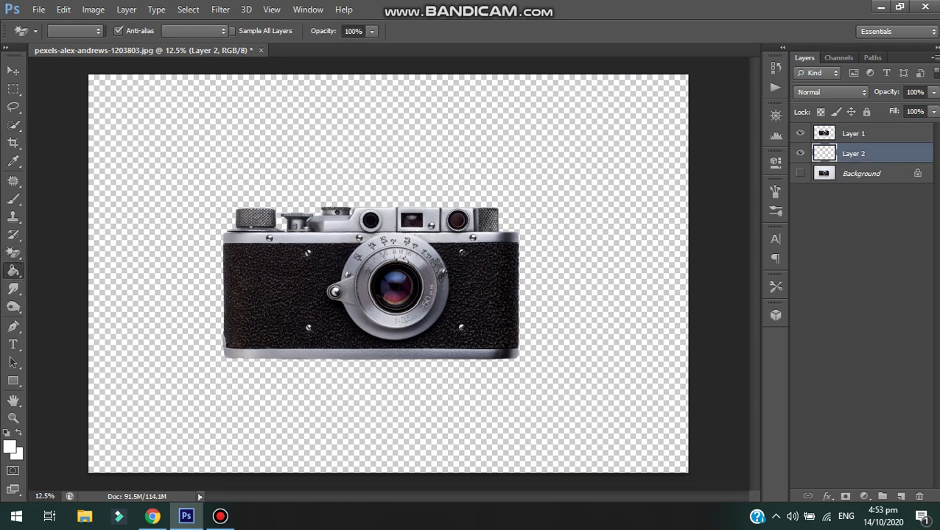
click(13, 271)
click(10, 447)
click(640, 114)
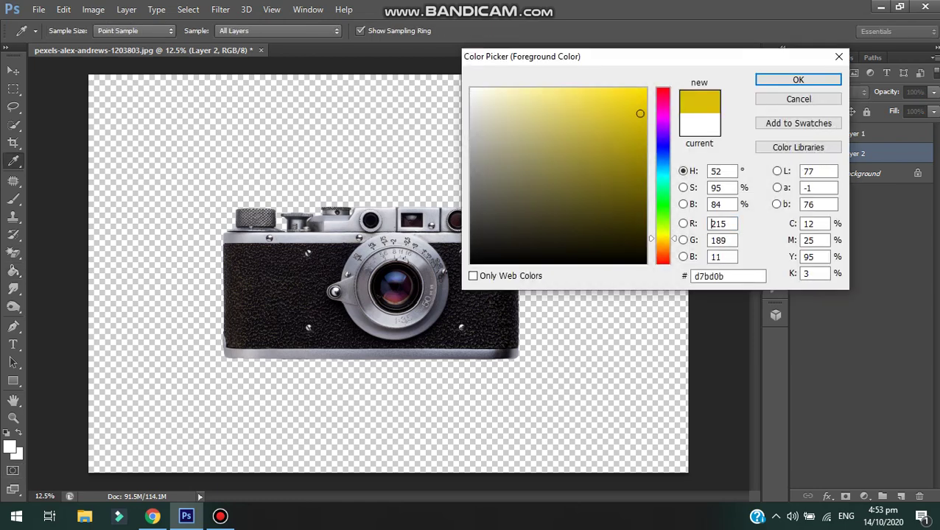
click(625, 103)
click(601, 90)
click(797, 80)
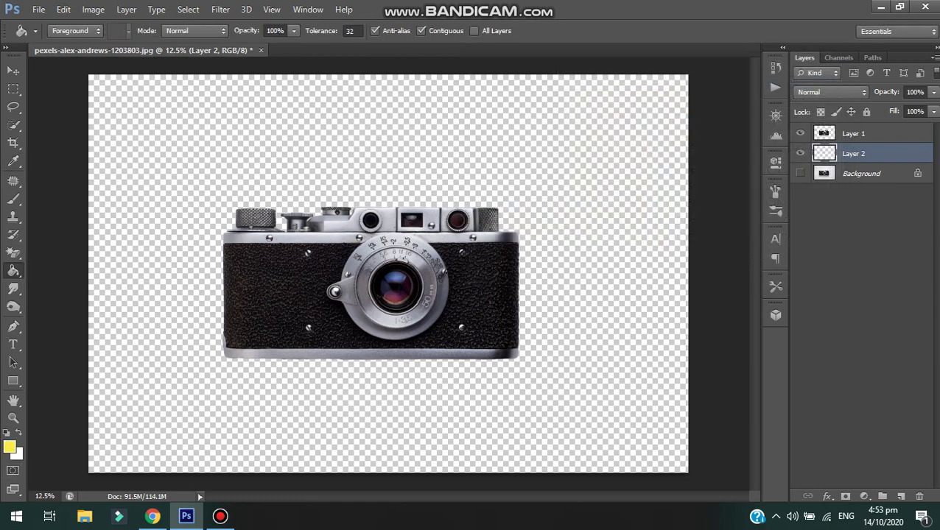
click(619, 191)
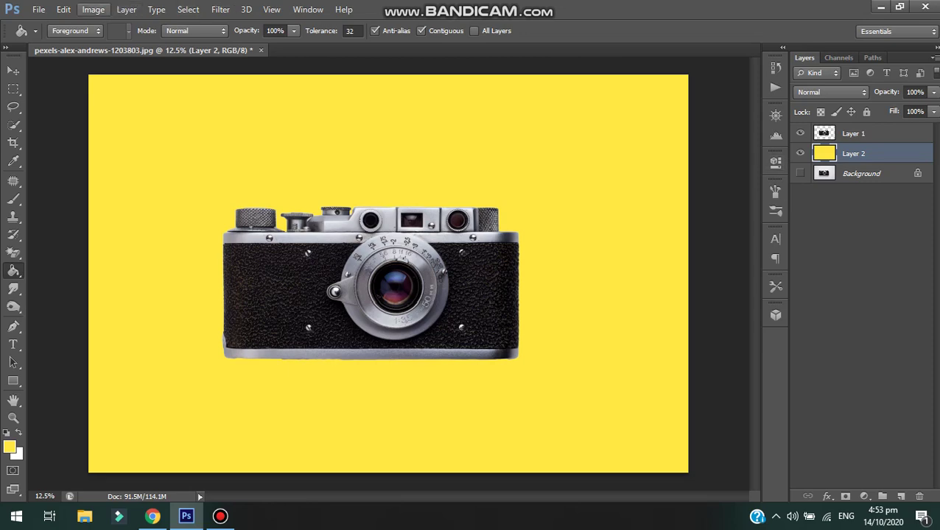
click(93, 9)
Step: Preview boosted saturation and blue, pink and lime hues on the backdrop, then cancel to keep yellow
click(281, 116)
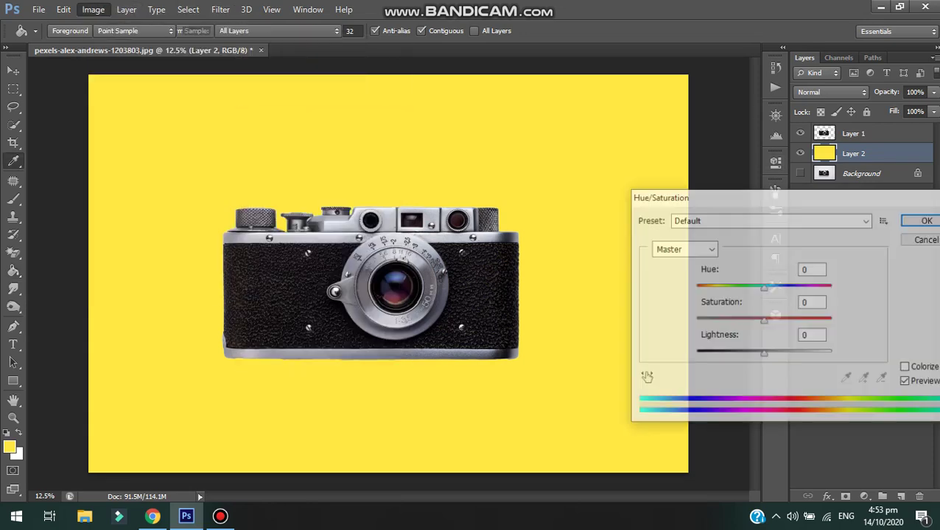
drag(770, 320, 796, 320)
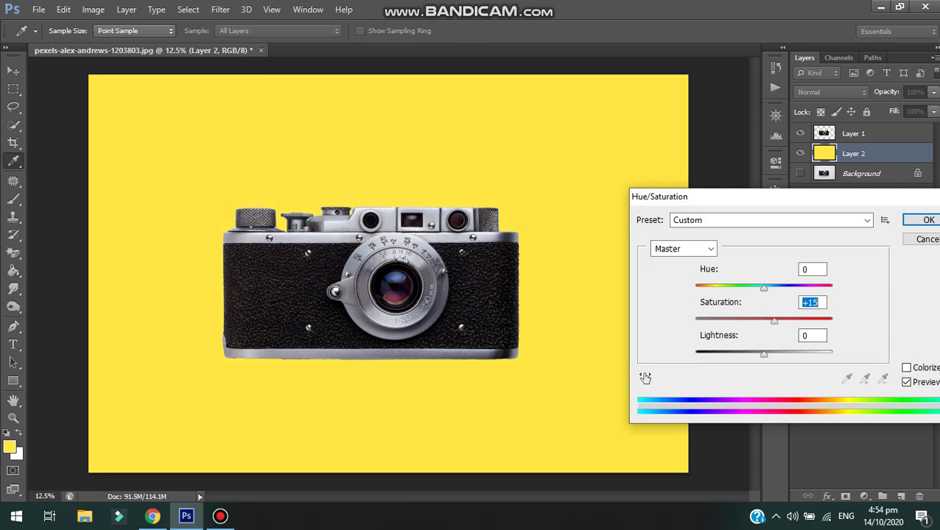
key(shift+Tab)
key(shift+Up)
key(shift+Up)
key(shift+Up)
key(shift+Up)
key(shift+Up)
key(shift+Up)
key(shift+Up)
key(shift+Up)
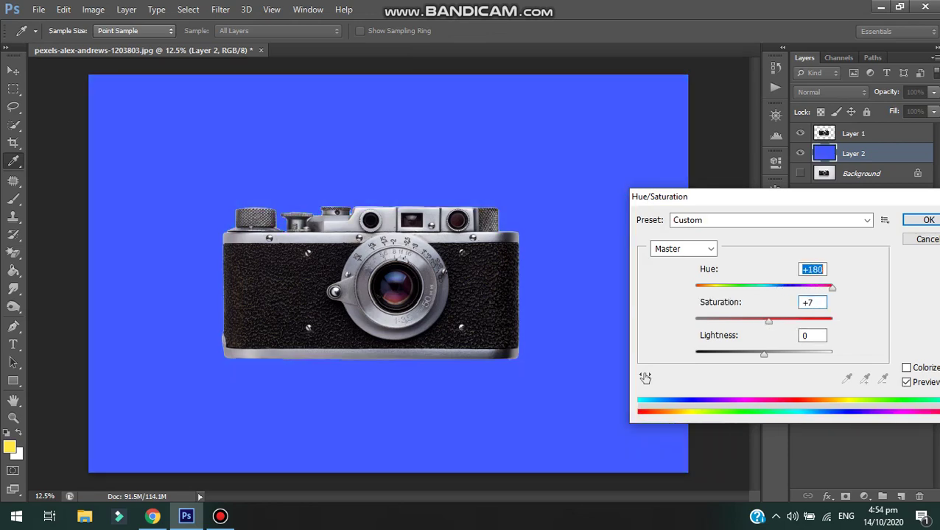
key(shift+Down)
key(shift+Down)
key(shift+Down)
key(shift+Down)
key(shift+Down)
key(shift+Down)
key(shift+Down)
key(shift+Down)
key(shift+Down)
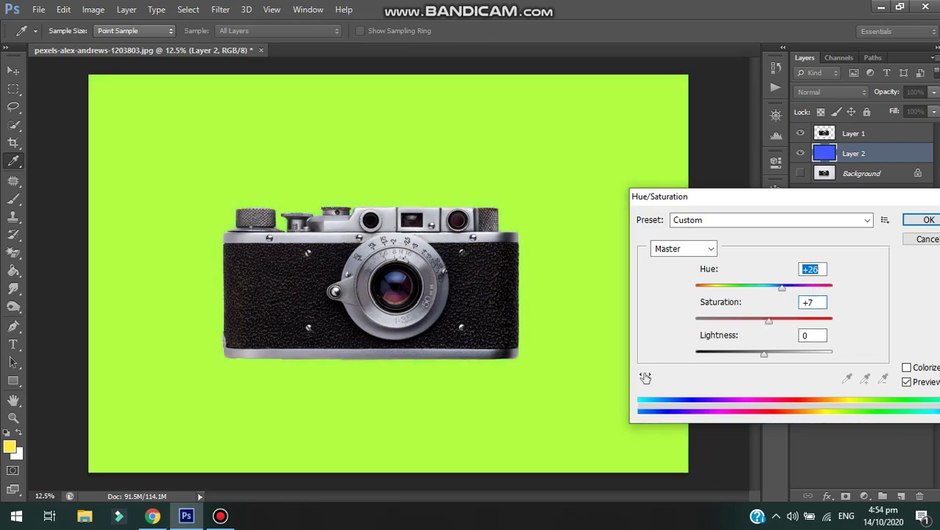
key(shift+Down)
key(shift+Down)
key(shift+Down)
key(Down)
key(shift+Down)
key(shift+Down)
key(shift+Down)
key(shift+Down)
key(shift+Down)
key(shift+Down)
key(shift+Down)
key(shift+Down)
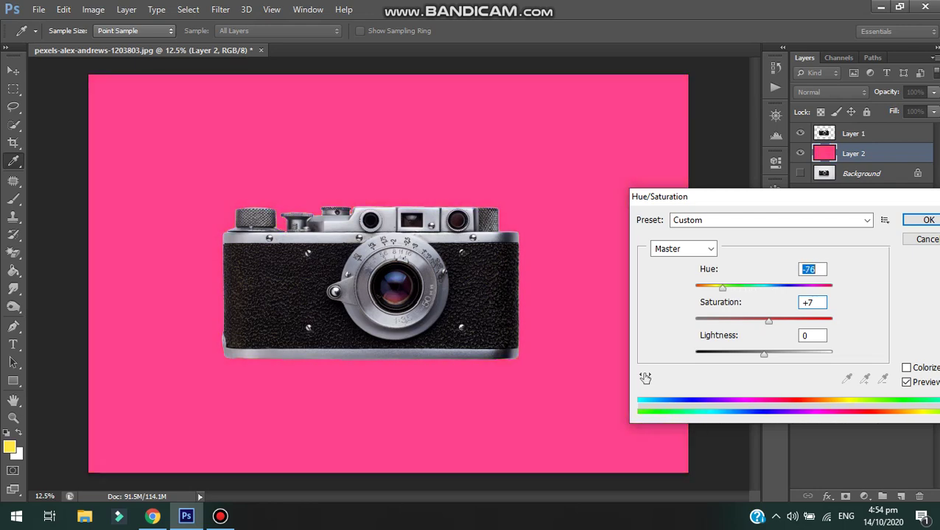
key(shift+Down)
key(shift+Down)
key(shift+Down)
key(shift+Up)
key(shift+Up)
key(shift+Up)
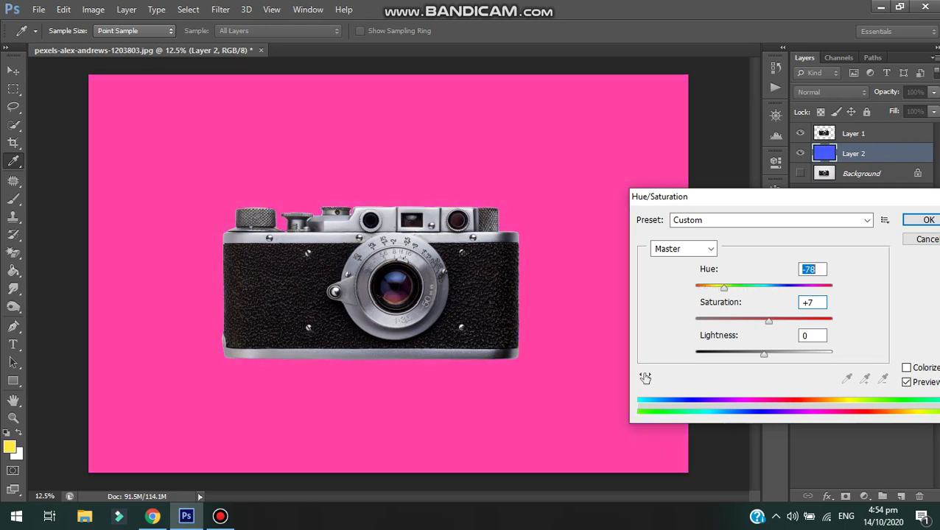
key(shift+Up)
key(shift+Up)
key(shift+Up)
key(shift+Up)
key(shift+Up)
key(shift+Up)
key(shift+Up)
key(shift+Up)
key(shift+Up)
key(shift+Up)
key(shift+Up)
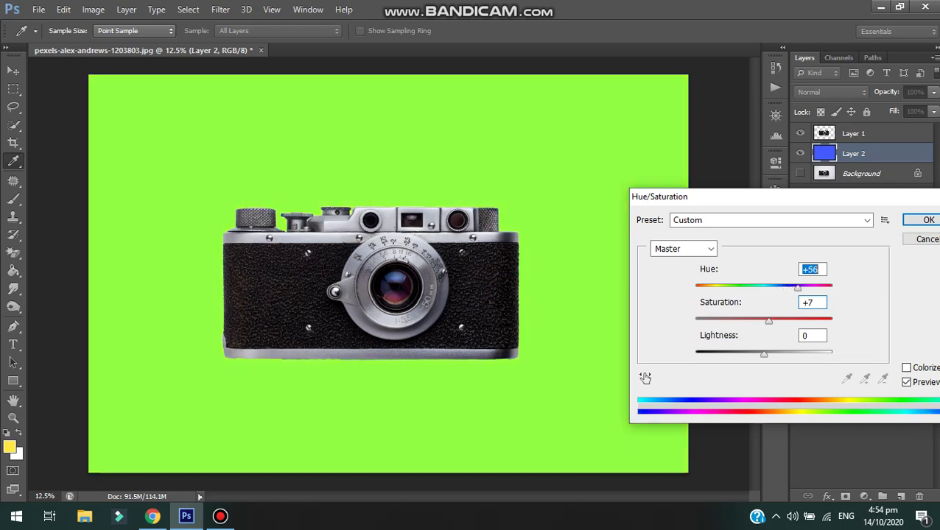
key(shift+Up)
key(shift+Up)
key(shift+Up)
key(shift+Up)
key(shift+Up)
key(shift+Up)
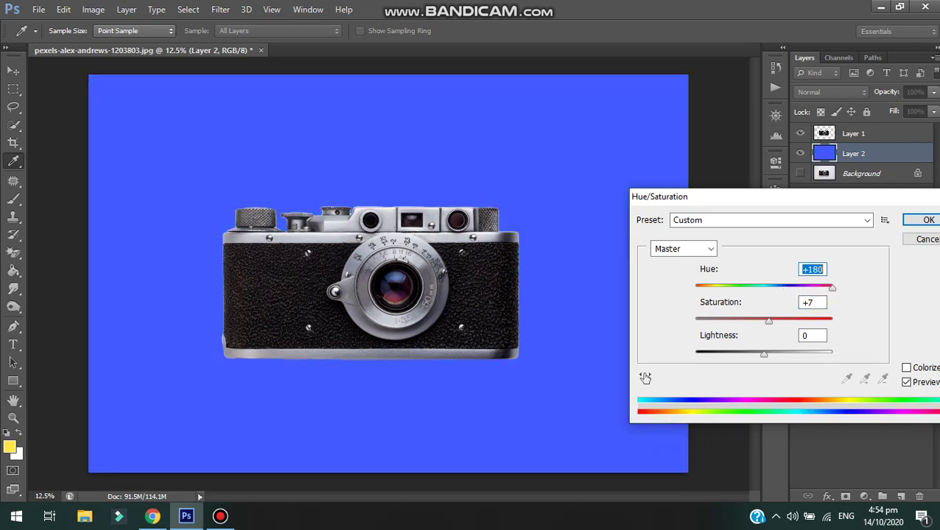
key(Escape)
Step: Open mans.jpeg, the cap photo from Downloads, accepting the colour-profile mismatch prompt
key(g)
click(38, 9)
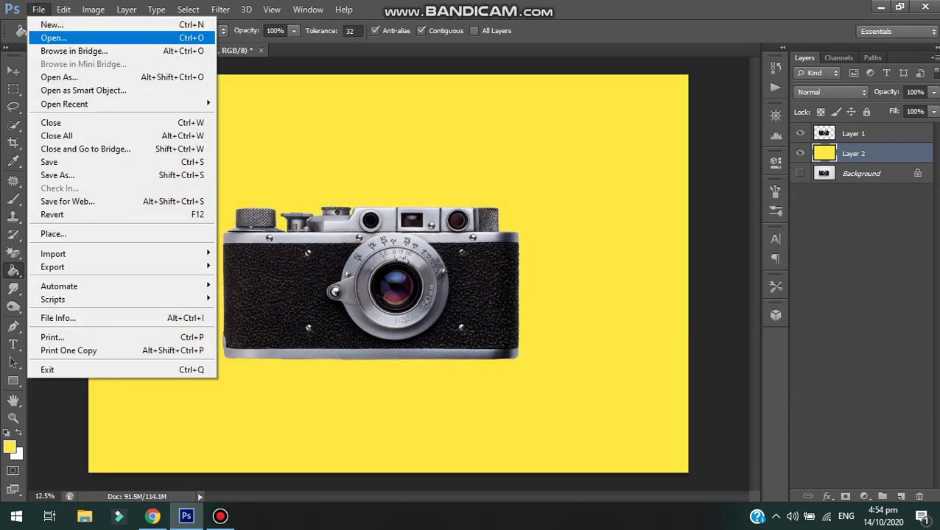
click(53, 38)
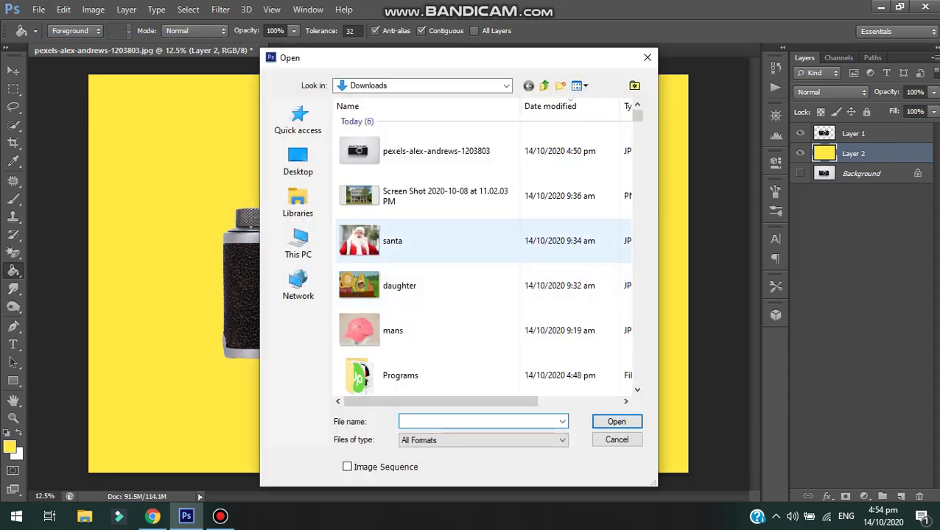
double_click(392, 330)
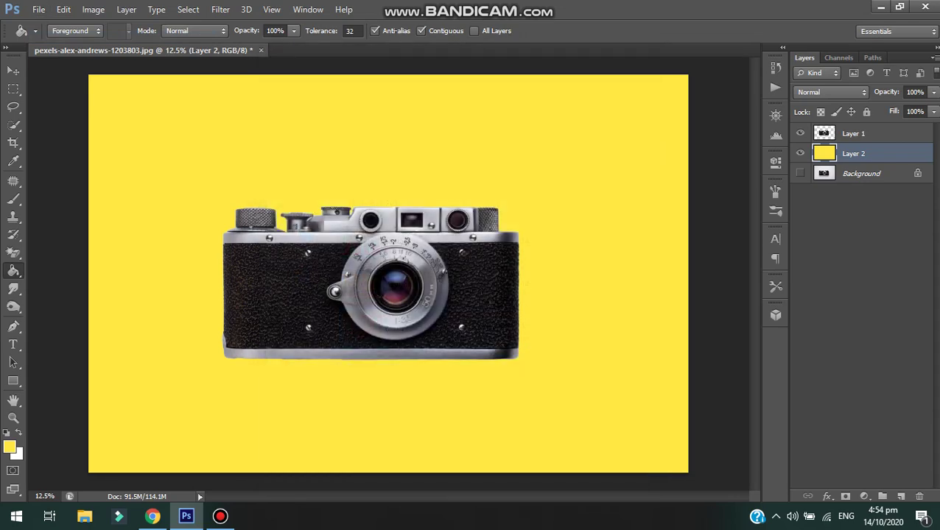
key(Return)
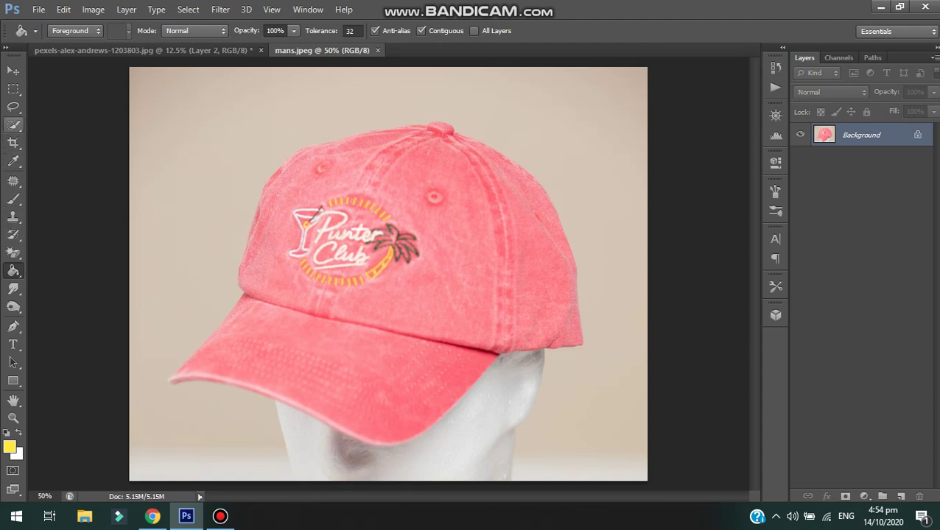
Step: Paint over the red cap with the Quick Selection tool
click(14, 126)
click(132, 30)
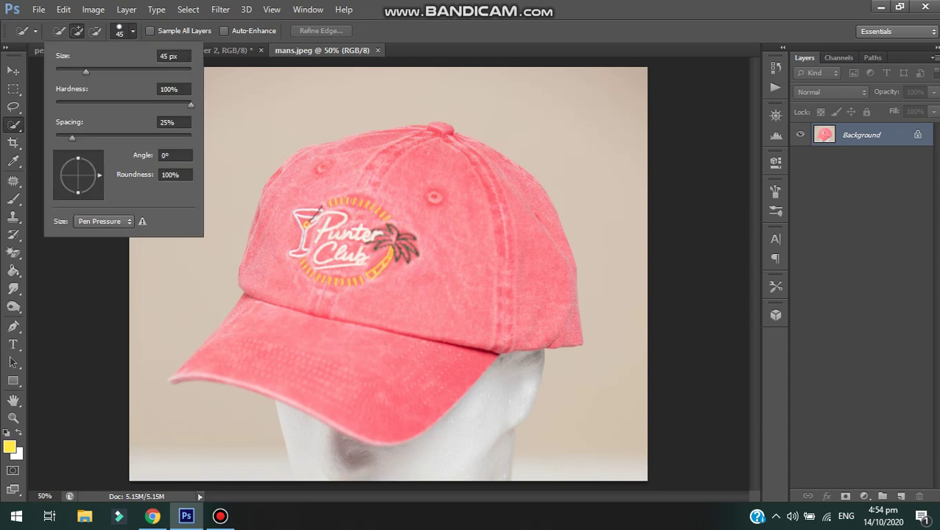
key(Return)
mouse_move(234, 352)
mouse_down()
mouse_move(381, 157)
mouse_move(302, 184)
mouse_up()
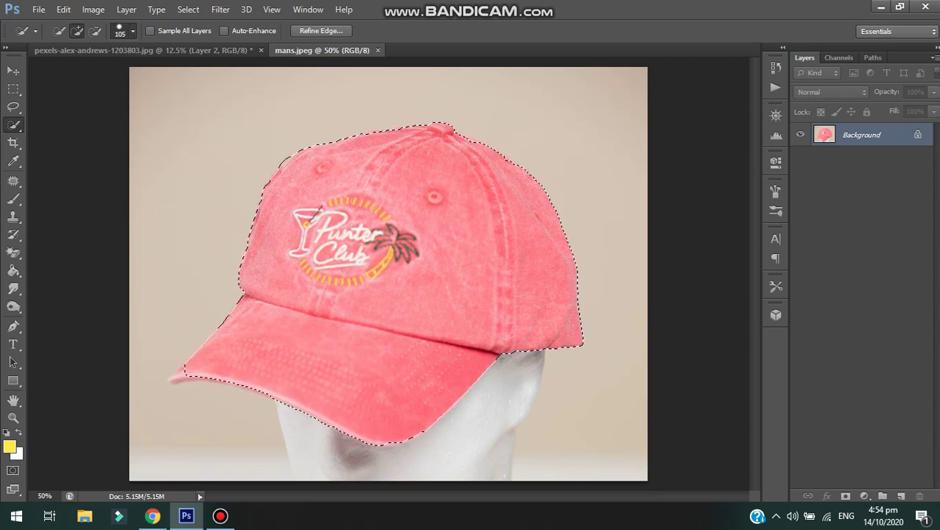
Step: Use a 30 px brush in subtract mode to remove the surrounding background from the cap selection
click(132, 30)
double_click(173, 55)
text(30)
key(Return)
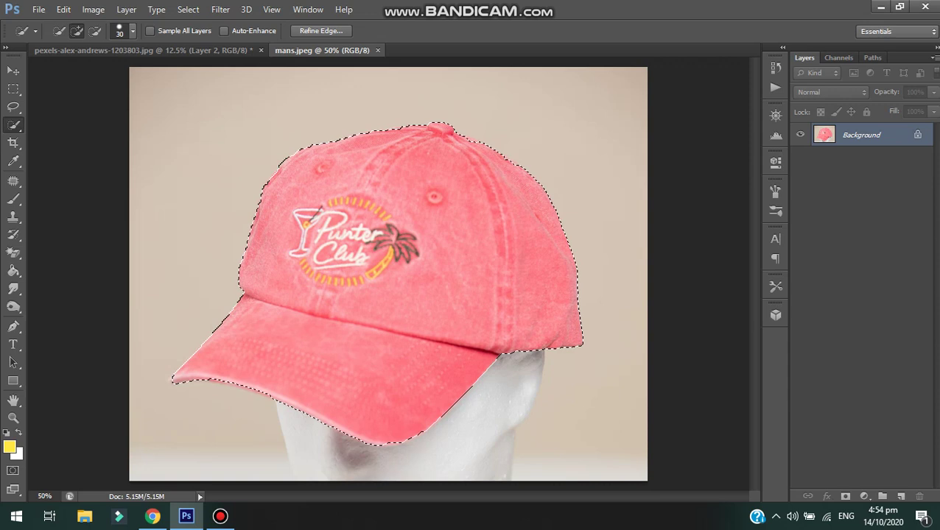
key(ctrl+a)
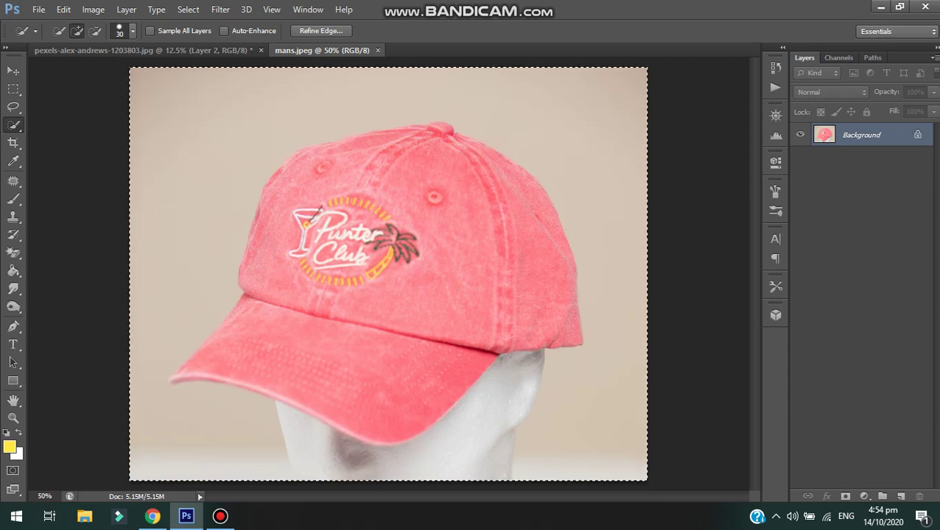
click(95, 30)
mouse_move(221, 471)
mouse_down()
mouse_move(142, 427)
mouse_move(133, 285)
mouse_move(184, 169)
mouse_up()
mouse_move(288, 73)
mouse_down()
mouse_move(540, 136)
mouse_move(589, 110)
mouse_move(626, 280)
mouse_move(471, 464)
mouse_up()
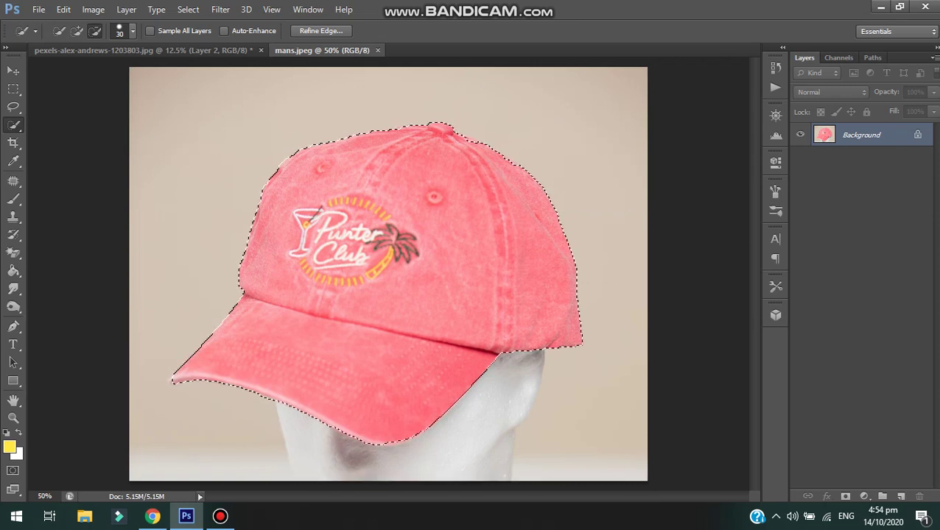
click(76, 30)
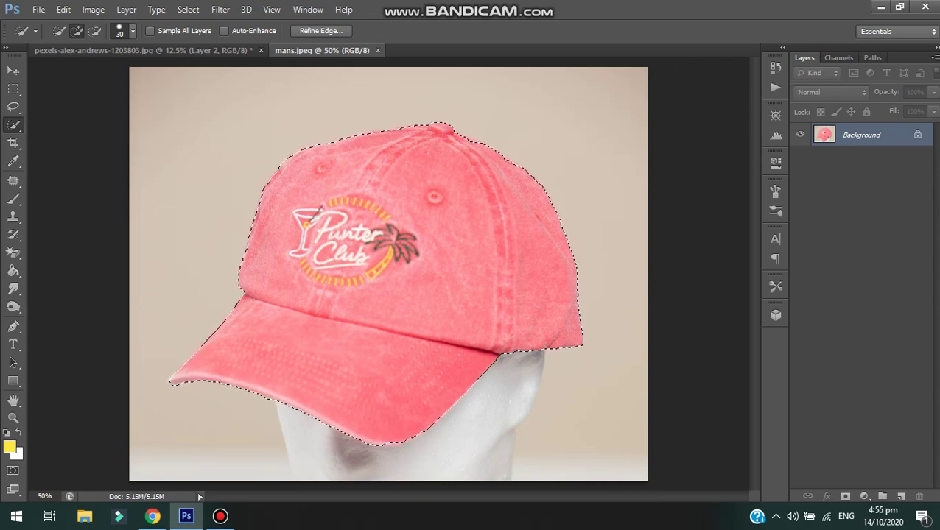
Step: Refine the cap edge (Smooth 48, Feather 5.0, Contrast 100, Shift Edge +10) and copy it to Layer 1
key(ctrl+alt+r)
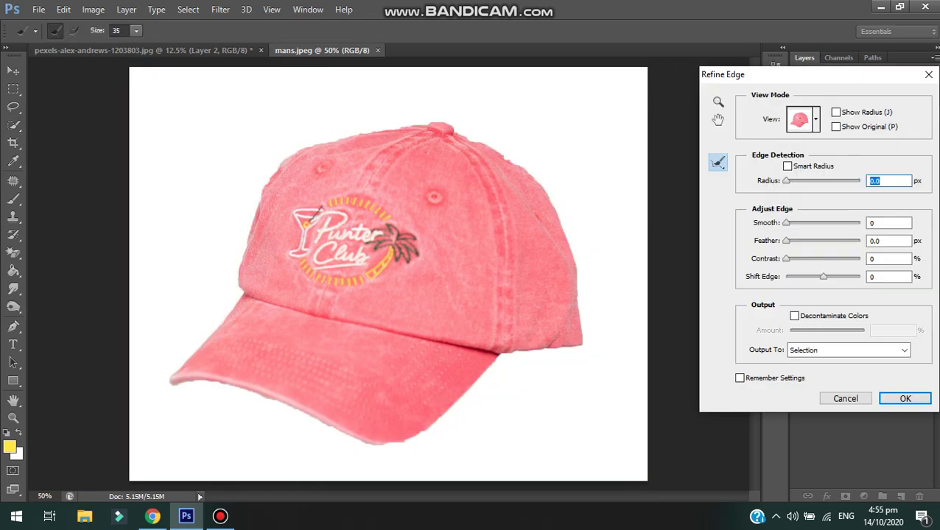
drag(786, 223, 821, 223)
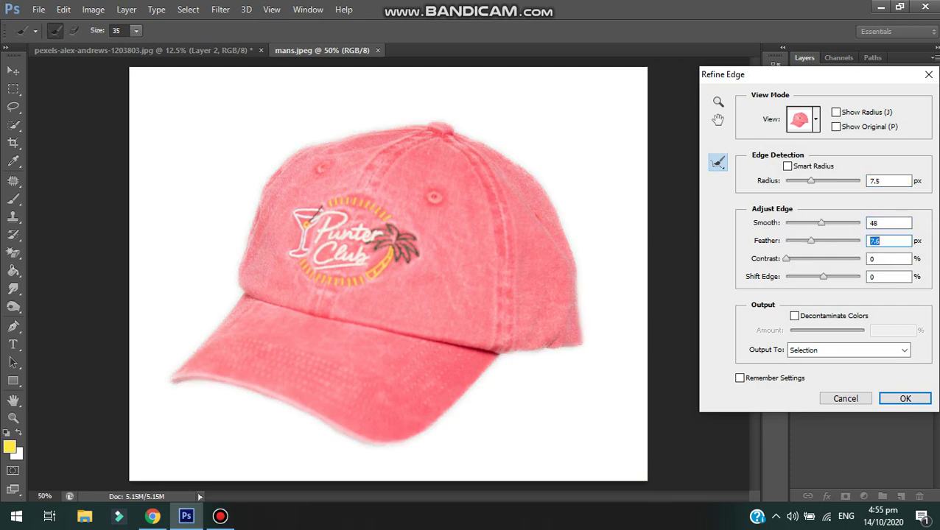
key(Down)
key(Down)
key(Up)
key(Up)
key(Up)
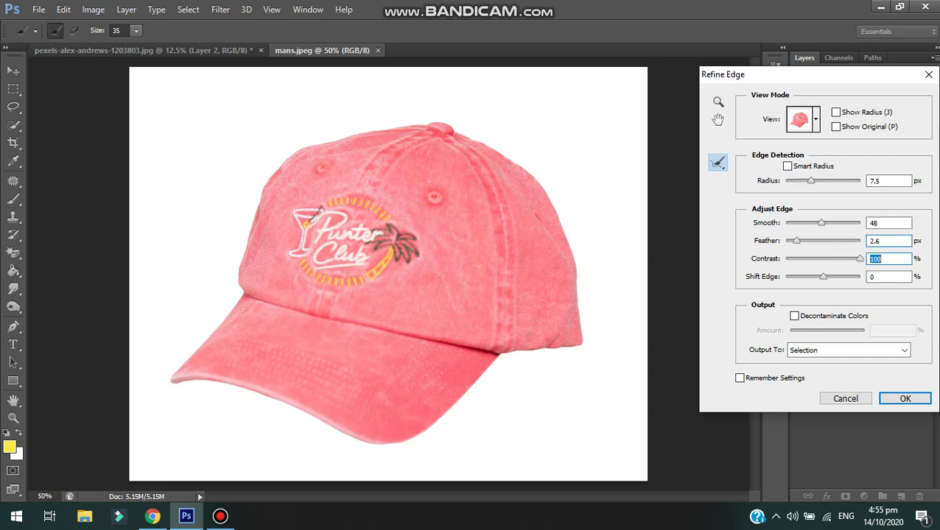
key(Tab)
text(25)
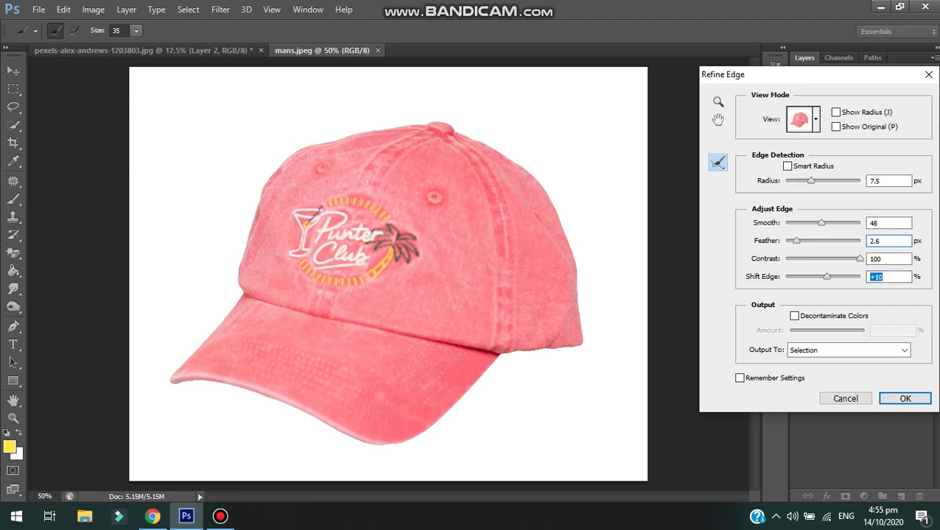
key(shift+Tab)
key(shift+Tab)
text(4.5)
text(7.9)
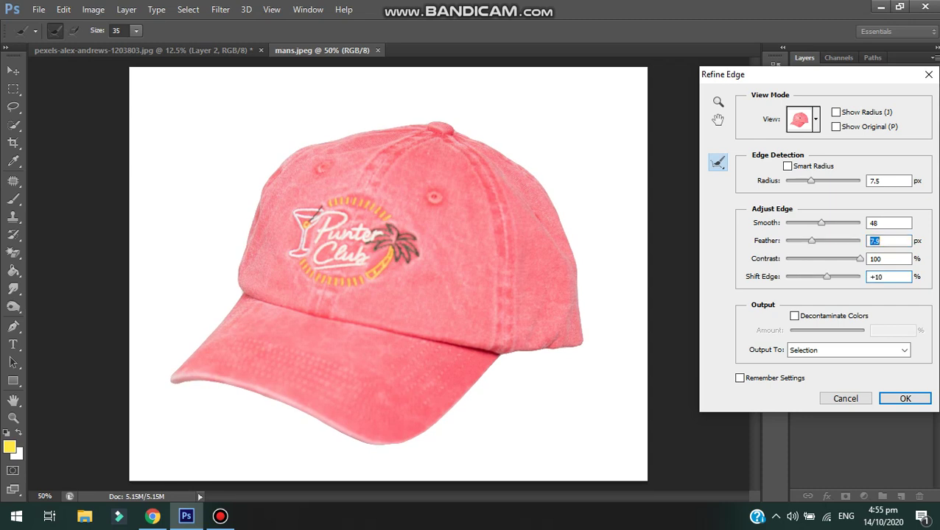
text(5.0)
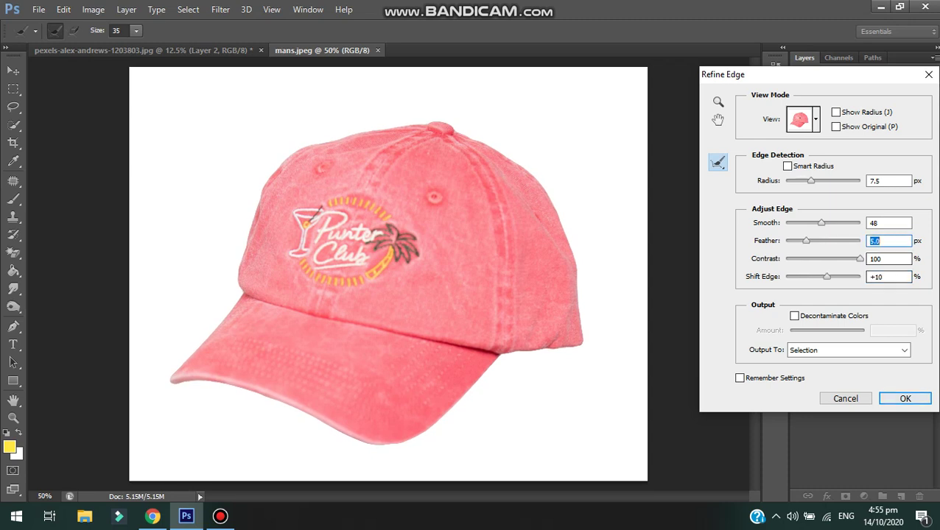
key(Return)
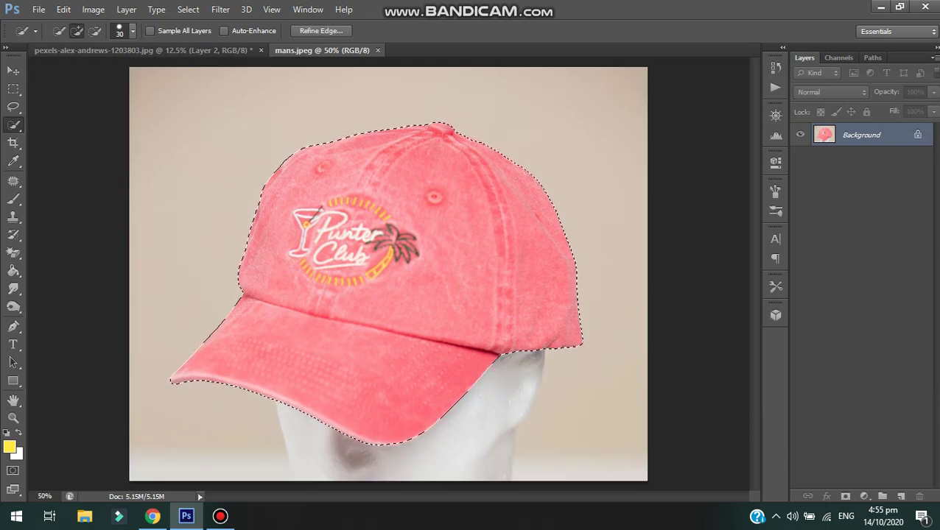
key(ctrl+j)
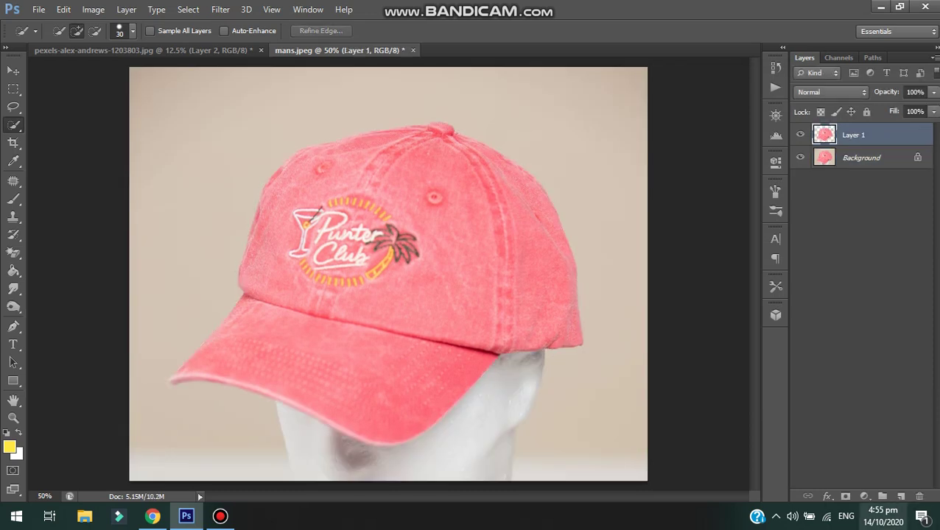
Step: Add a new layer beneath the cap layer and fill it with yellow
click(900, 496)
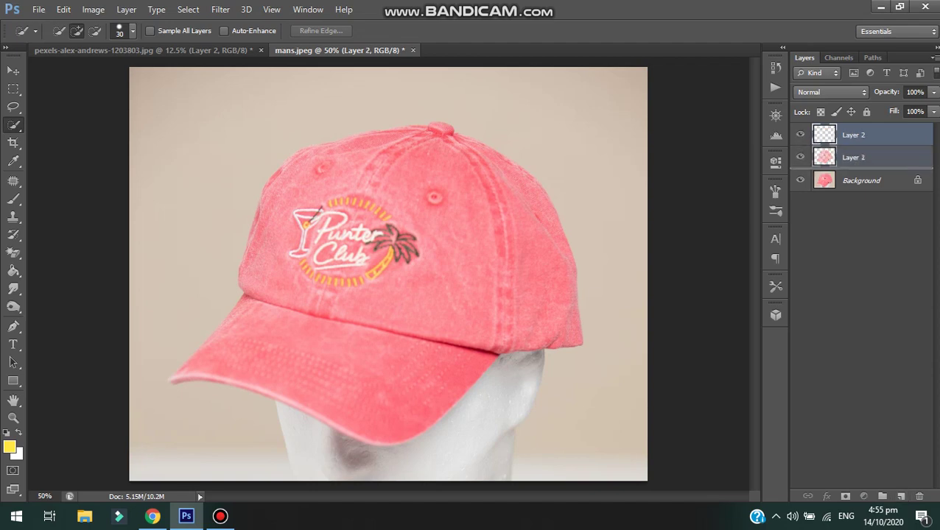
drag(853, 158, 853, 127)
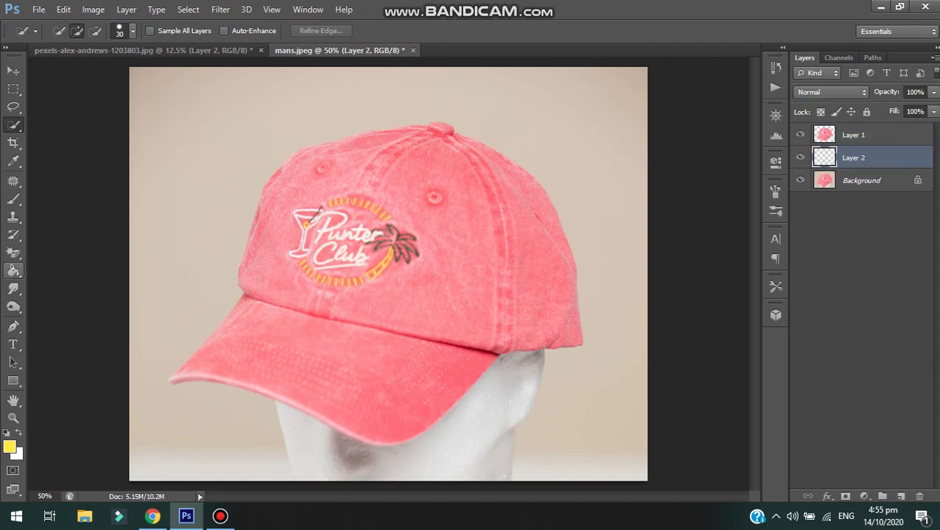
click(13, 271)
key(alt+BackSpace)
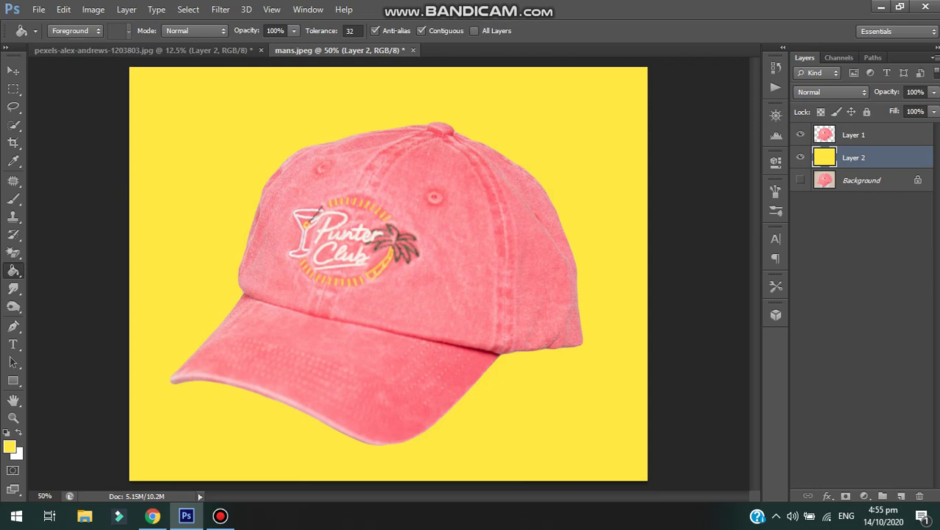
Step: Scale the cap layer down with Free Transform
click(853, 134)
key(ctrl+t)
drag(579, 119, 514, 175)
key(Return)
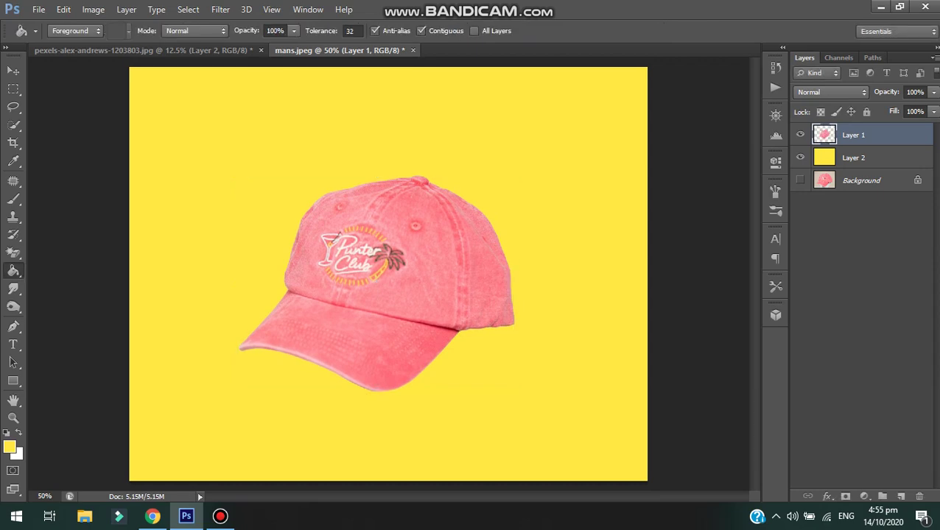
Step: Test blue, lime and orange hues on the yellow Layer 2, ending back at yellow
click(853, 157)
click(93, 9)
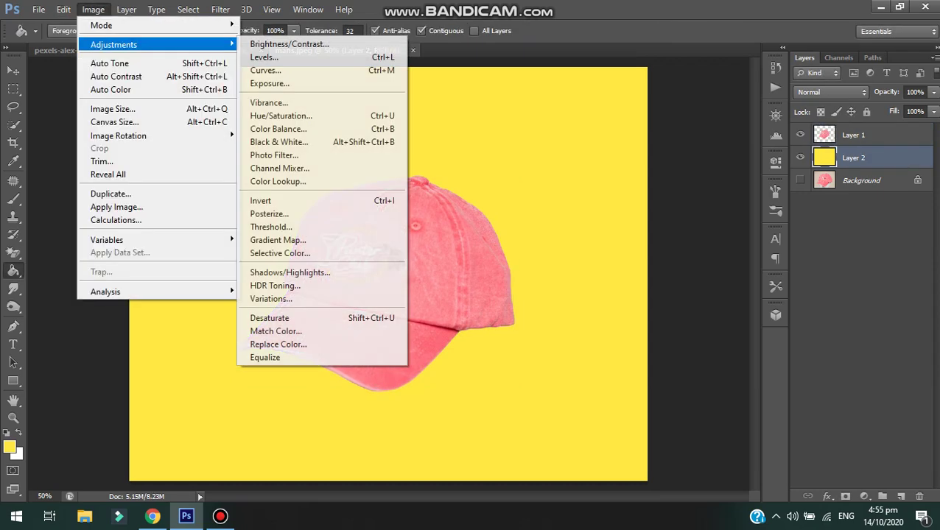
click(280, 115)
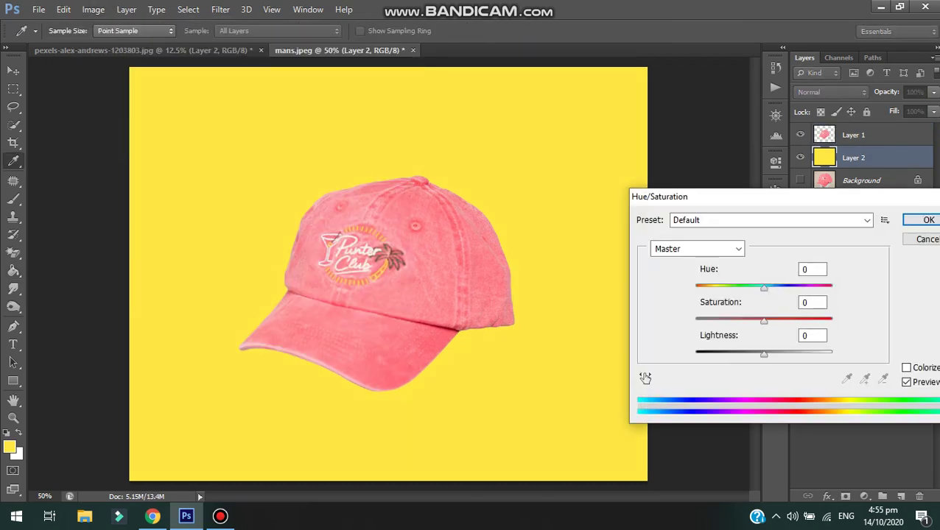
key(shift+Up)
key(shift+Up)
key(shift+Up)
key(shift+Up)
key(shift+Up)
key(shift+Up)
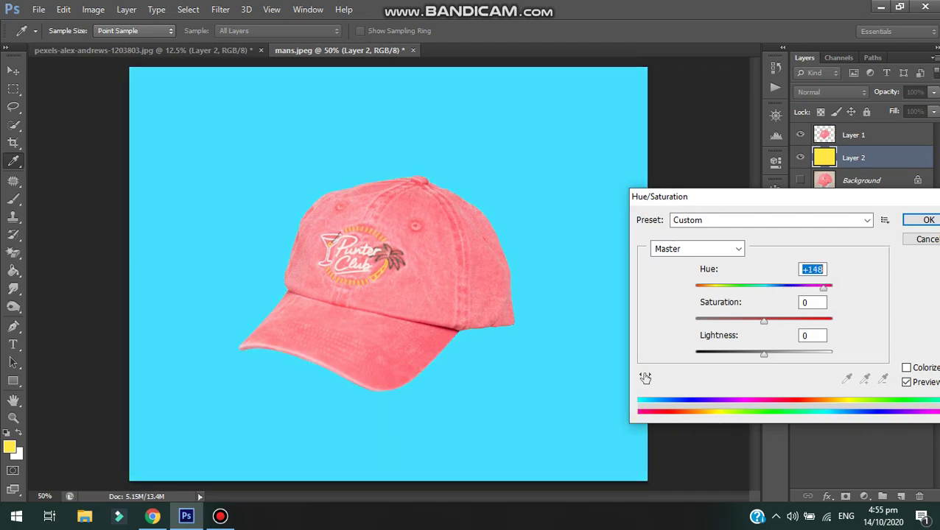
key(shift+Up)
key(shift+Up)
key(shift+Up)
key(shift+Down)
key(shift+Down)
key(shift+Down)
key(shift+Down)
key(shift+Down)
key(shift+Down)
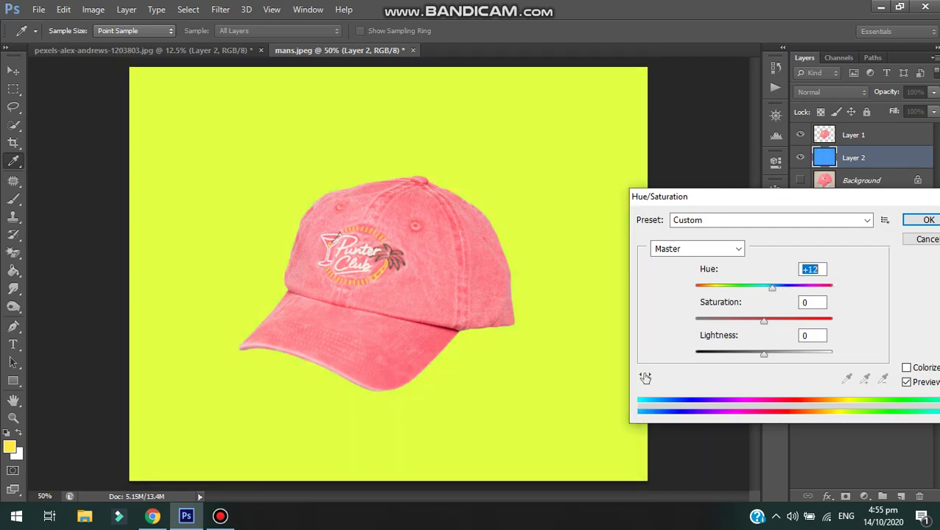
key(shift+Down)
key(shift+Down)
key(shift+Down)
key(shift+Down)
key(shift+Down)
key(shift+Down)
key(Down)
key(Down)
key(Down)
key(shift+Down)
key(shift+Down)
key(shift+Down)
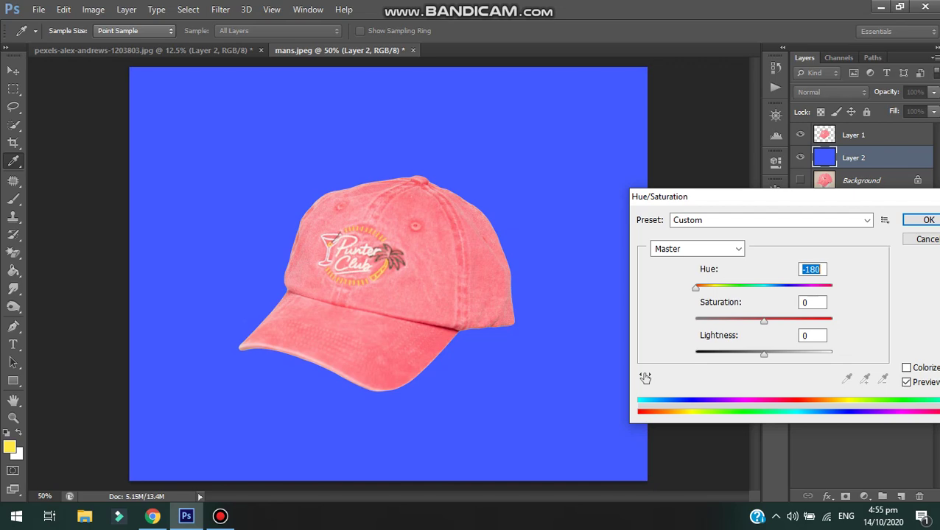
key(shift+Up)
key(shift+Up)
key(shift+Up)
key(shift+Up)
key(shift+Up)
key(shift+Up)
key(shift+Up)
key(shift+Up)
key(shift+Up)
key(shift+Up)
key(shift+Up)
key(shift+Up)
key(Up)
key(Up)
key(Up)
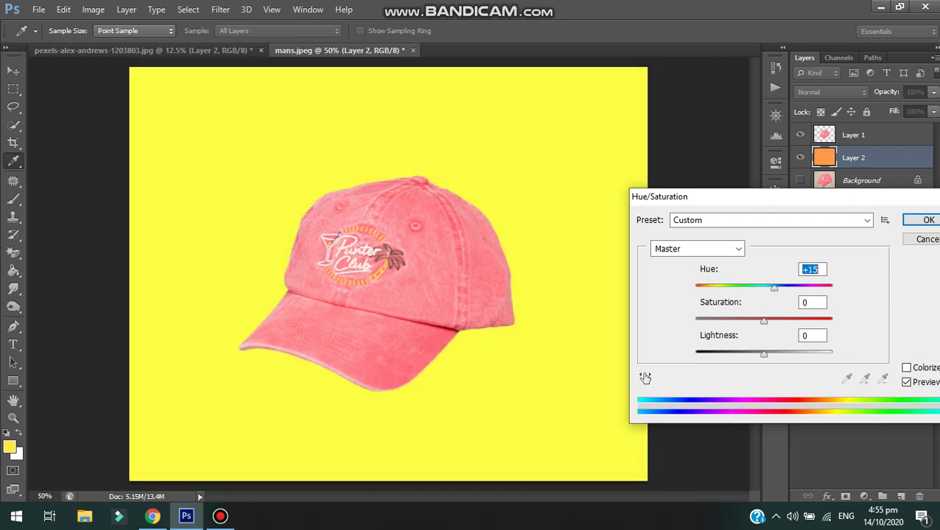
key(Return)
click(853, 135)
click(93, 9)
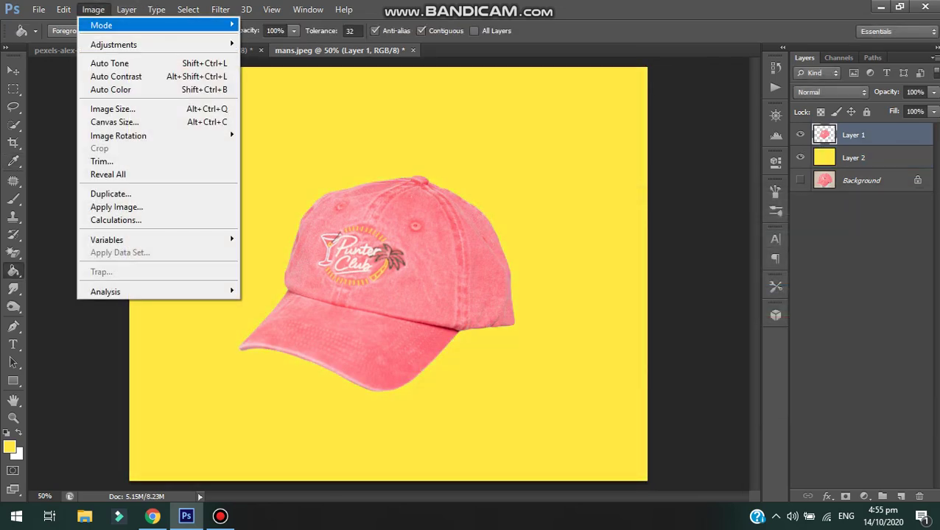
Step: Try orange and yellow hues on the cap in Hue/Saturation
click(273, 115)
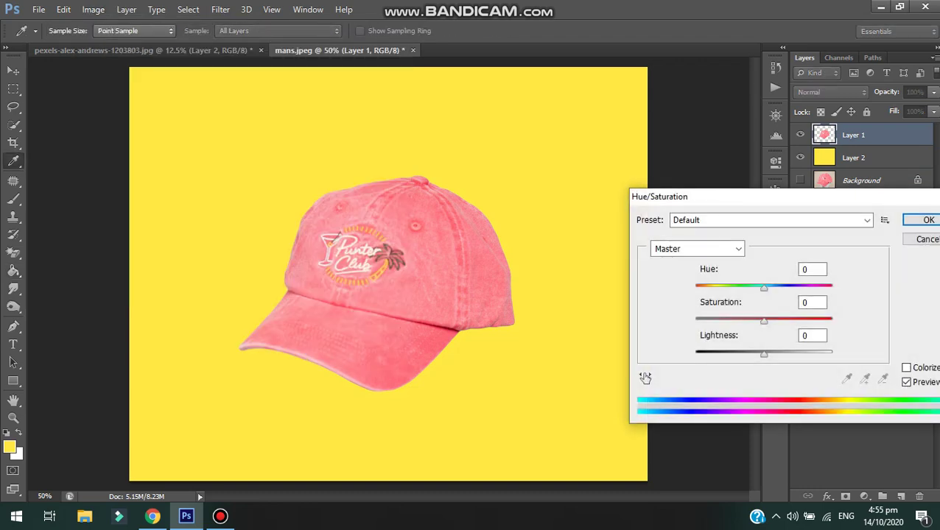
key(shift+Up)
key(shift+Up)
key(shift+Up)
key(shift+Up)
key(shift+Up)
key(shift+Up)
key(shift+Down)
key(shift+Down)
key(shift+Down)
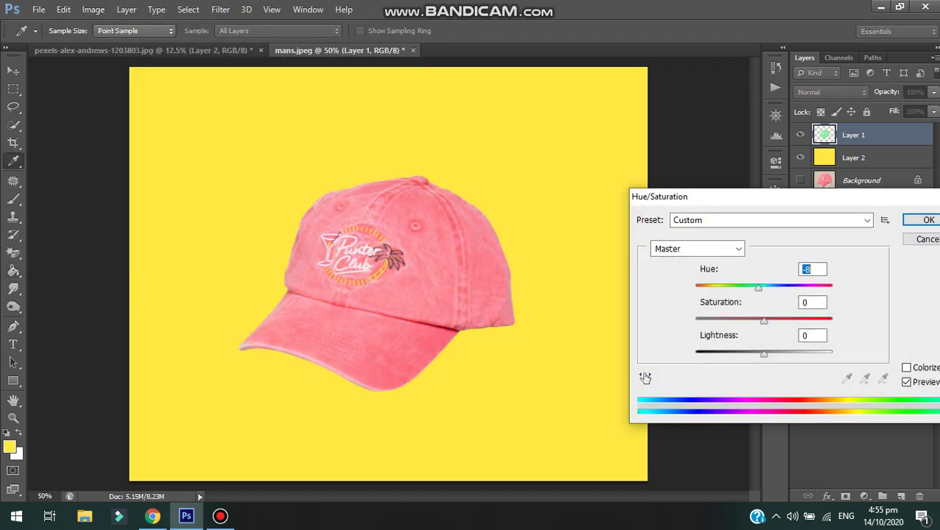
key(shift+Down)
key(shift+Down)
key(shift+Down)
key(shift+Up)
key(shift+Up)
key(shift+Up)
key(shift+Up)
key(shift+Up)
key(shift+Up)
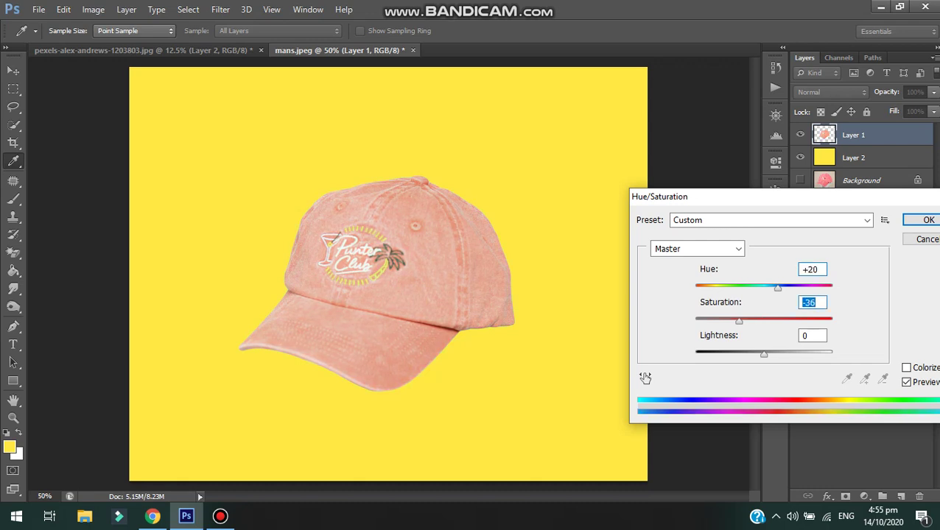
key(shift+Tab)
key(shift+Up)
key(shift+Up)
key(shift+Up)
key(shift+Down)
key(shift+Down)
key(Down)
Step: Boost the cap's saturation and lower its lightness
key(Tab)
key(shift+Up)
key(shift+Up)
key(shift+Up)
key(Up)
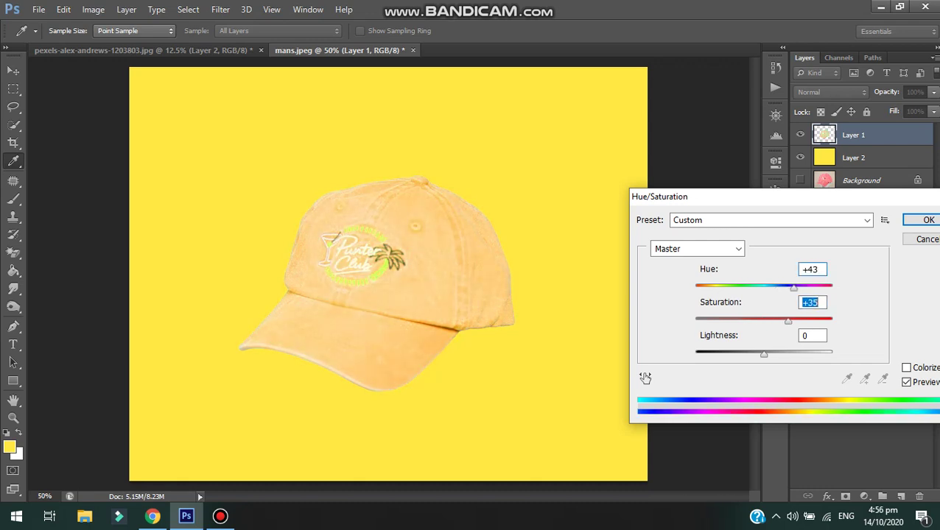
key(Tab)
key(shift+Down)
key(shift+Down)
key(Down)
key(Down)
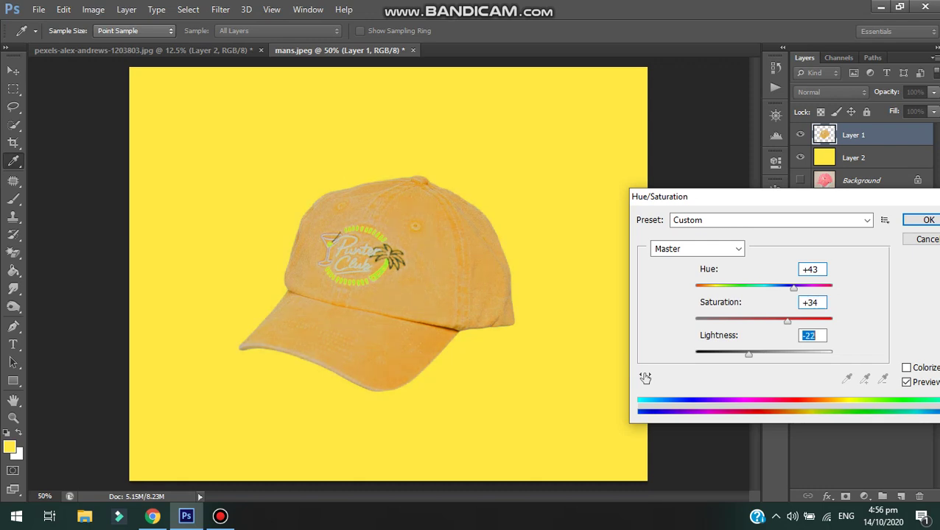
Step: Shift the cap's hue toward red, then cancel so the cap stays pink
key(shift+Tab)
key(shift+Tab)
key(shift+Up)
key(shift+Up)
key(shift+Up)
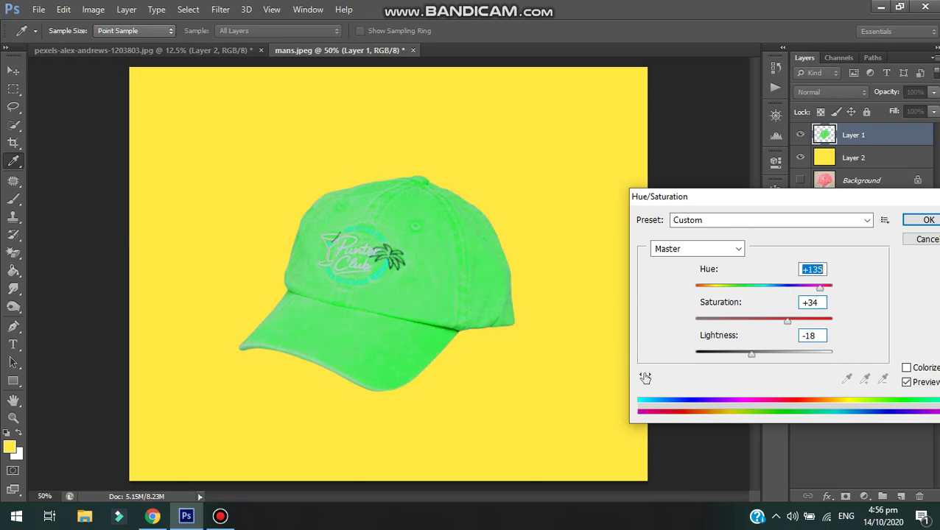
key(shift+Up)
key(shift+Up)
key(shift+Down)
key(shift+Down)
key(shift+Down)
key(shift+Down)
key(Down)
key(Down)
key(Down)
key(shift+Down)
key(shift+Down)
key(shift+Down)
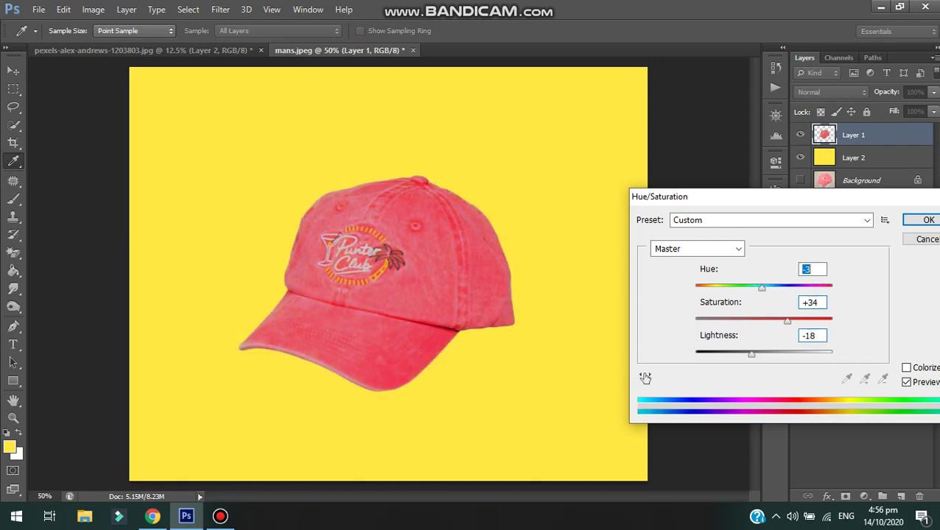
key(shift+Down)
key(shift+Down)
key(shift+Down)
key(shift+Down)
key(shift+Up)
key(shift+Up)
key(shift+Up)
key(shift+Up)
key(shift+Up)
key(shift+Up)
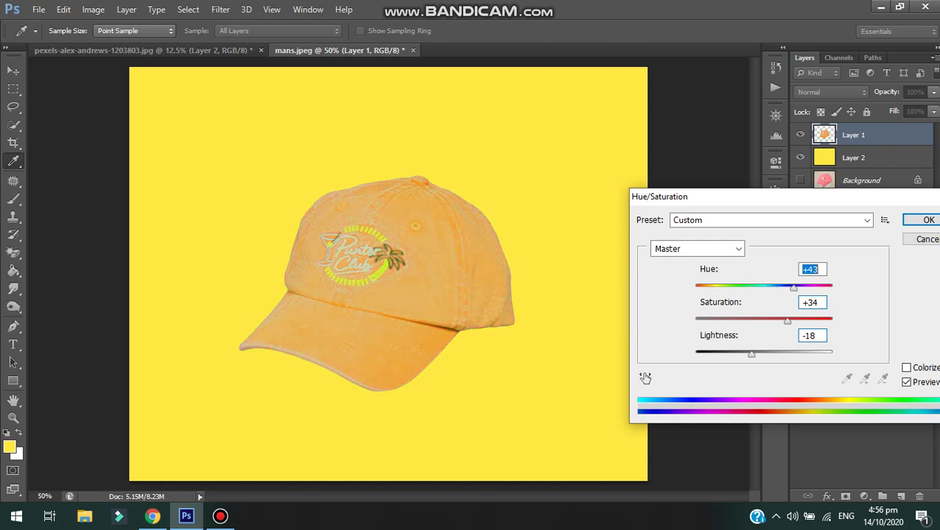
key(Escape)
click(864, 496)
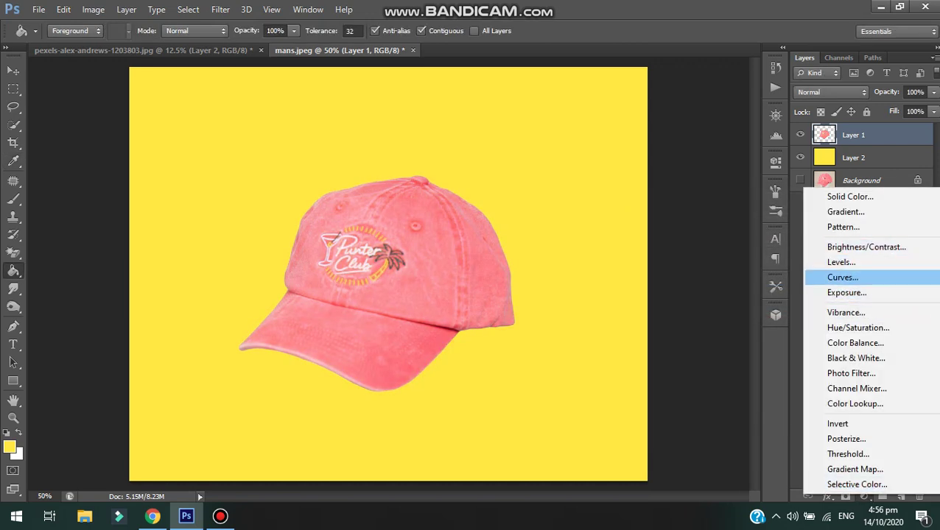
Step: Add a Curves adjustment bent downward to deepen the cap's red
click(842, 277)
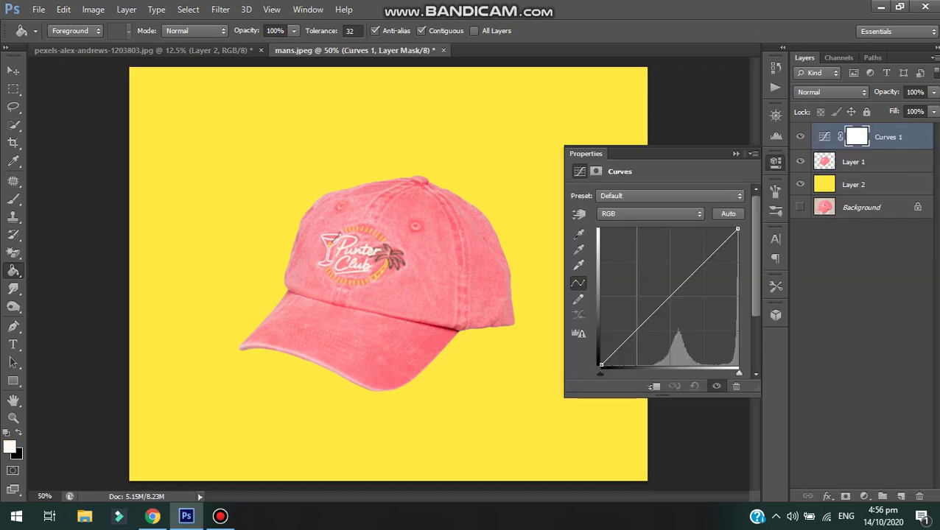
drag(655, 310, 657, 339)
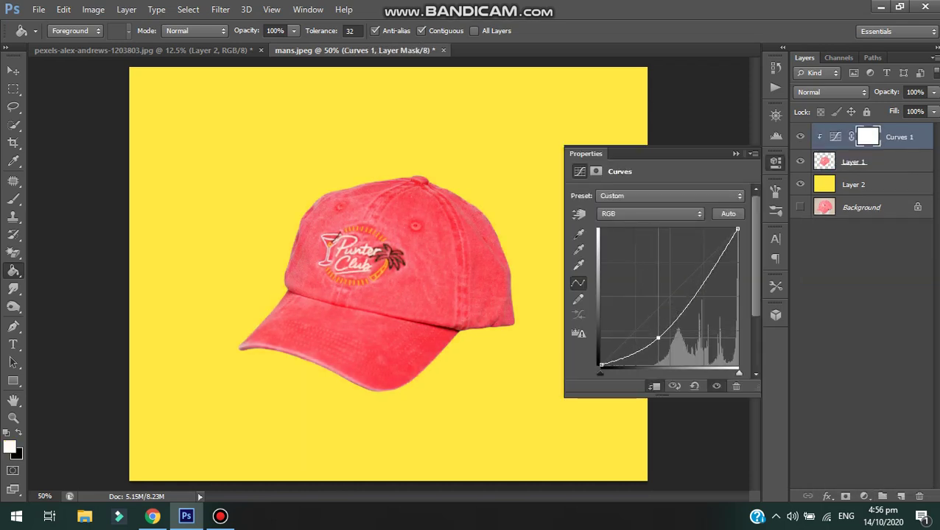
mouse_move(699, 291)
mouse_down()
mouse_move(704, 280)
mouse_move(707, 288)
mouse_up()
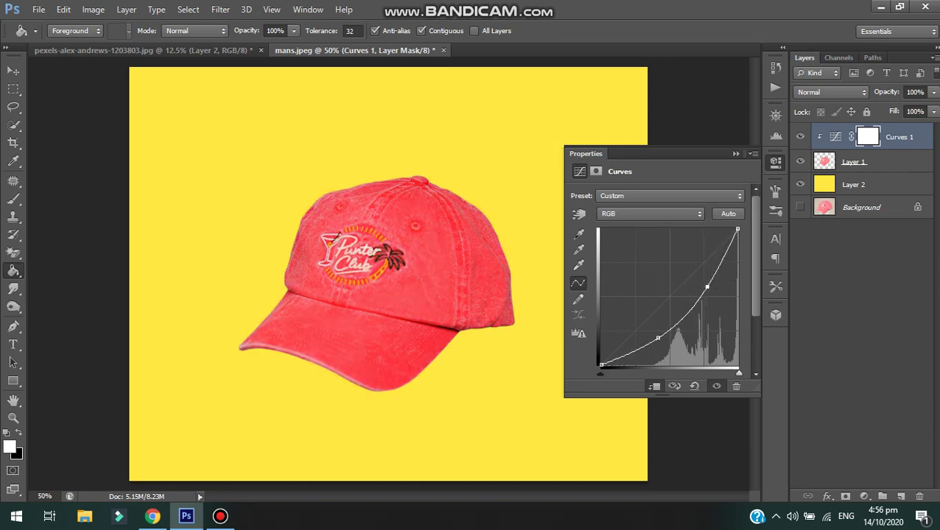
mouse_move(658, 339)
mouse_down()
mouse_move(666, 352)
mouse_move(662, 324)
mouse_move(644, 361)
mouse_move(669, 336)
mouse_up()
click(776, 162)
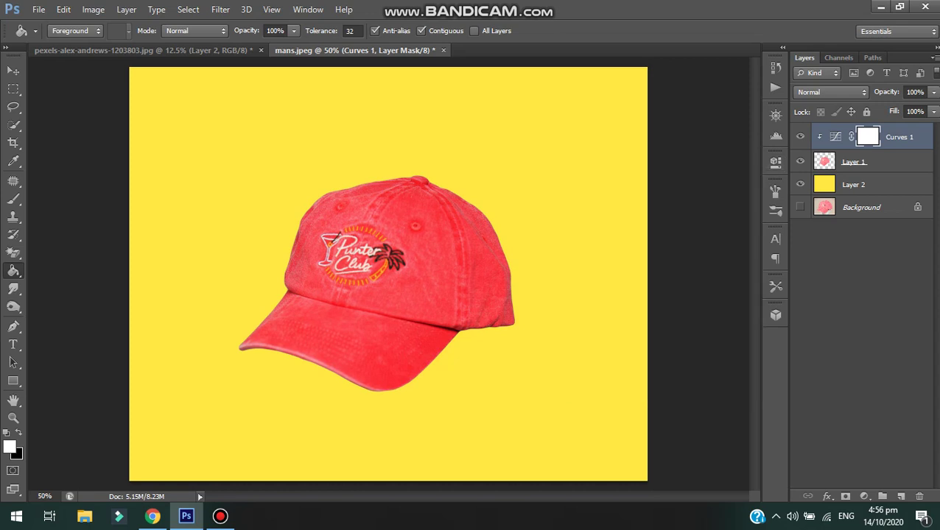
Step: Scale the cap on Layer 1 down to 66.67%
click(854, 161)
key(ctrl+t)
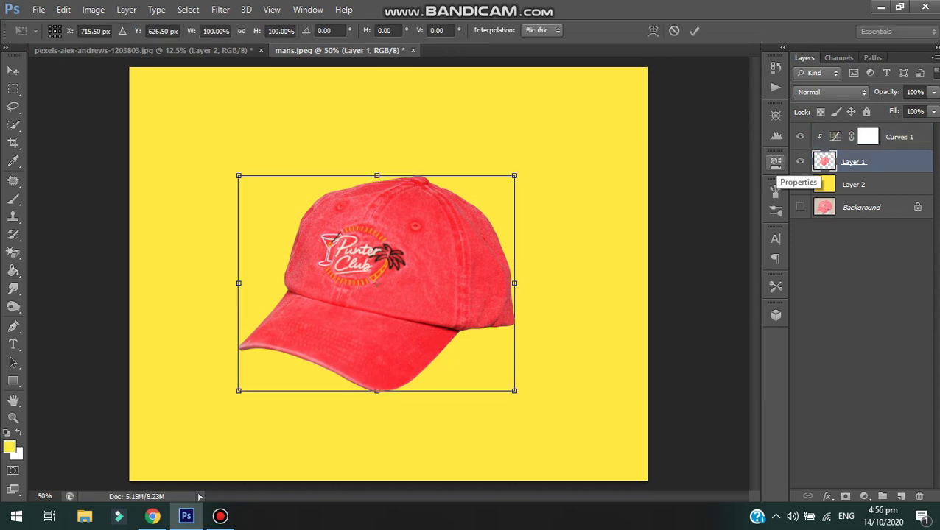
drag(235, 394, 276, 361)
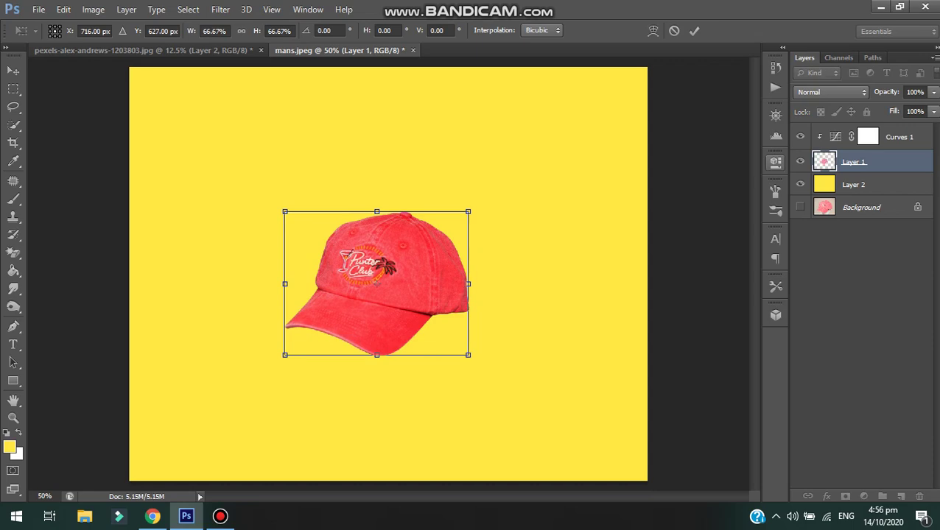
key(g)
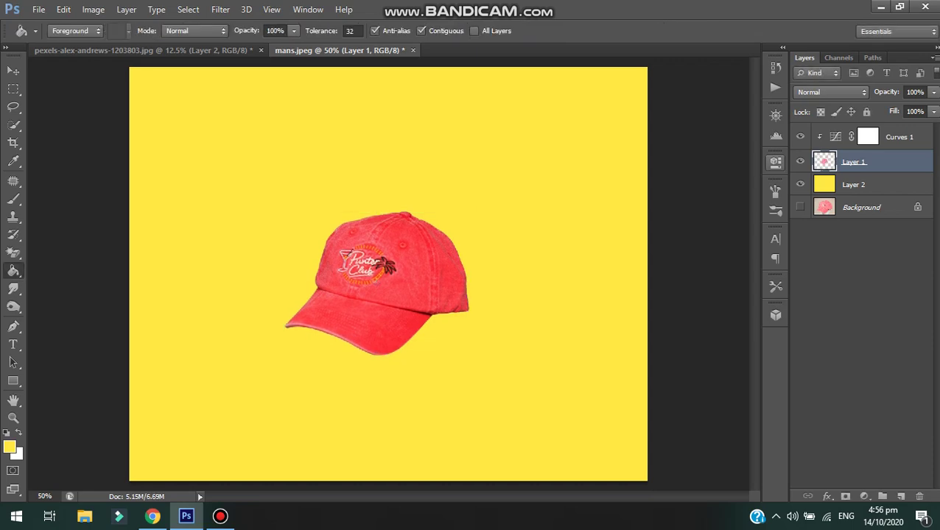
click(38, 9)
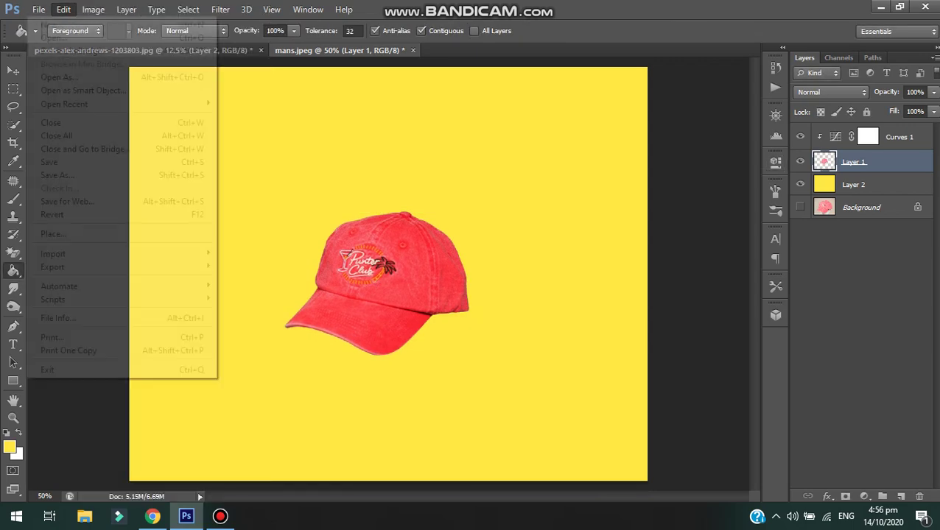
Step: Open santa.jpg from Downloads as a third document
click(44, 35)
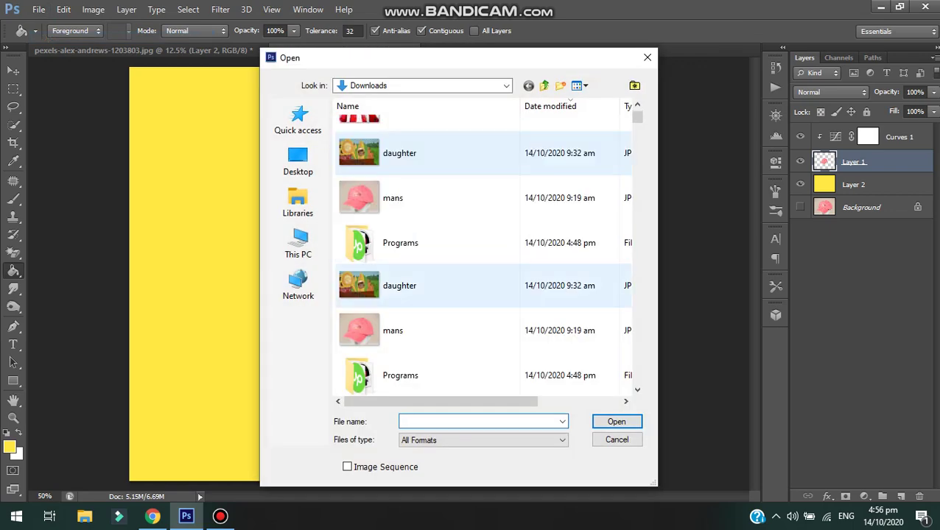
double_click(392, 241)
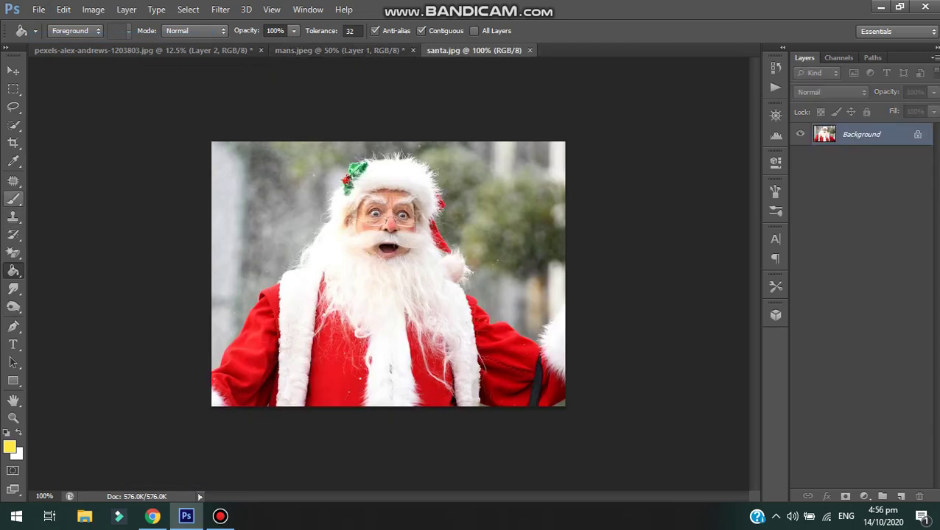
click(13, 161)
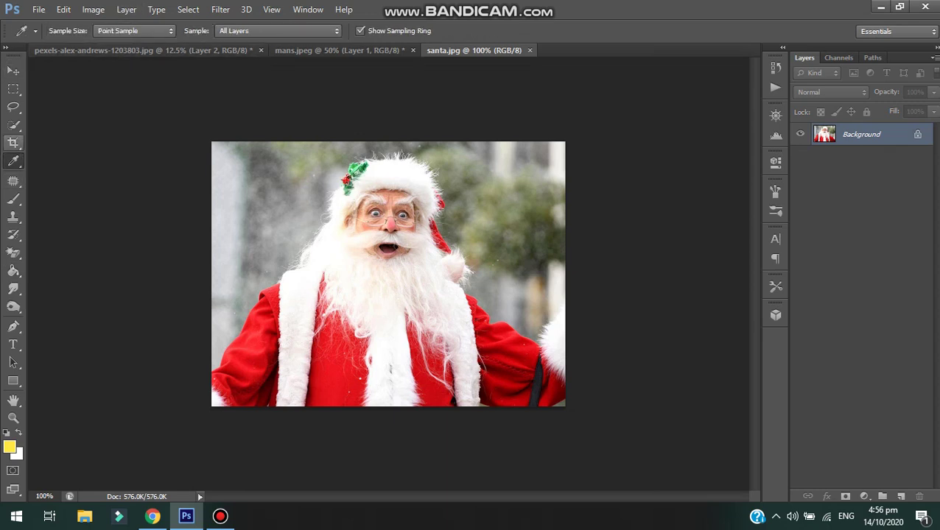
Step: Quick-select Santa's hat, beard, coat and arm, then bring up Refine Edge
key(w)
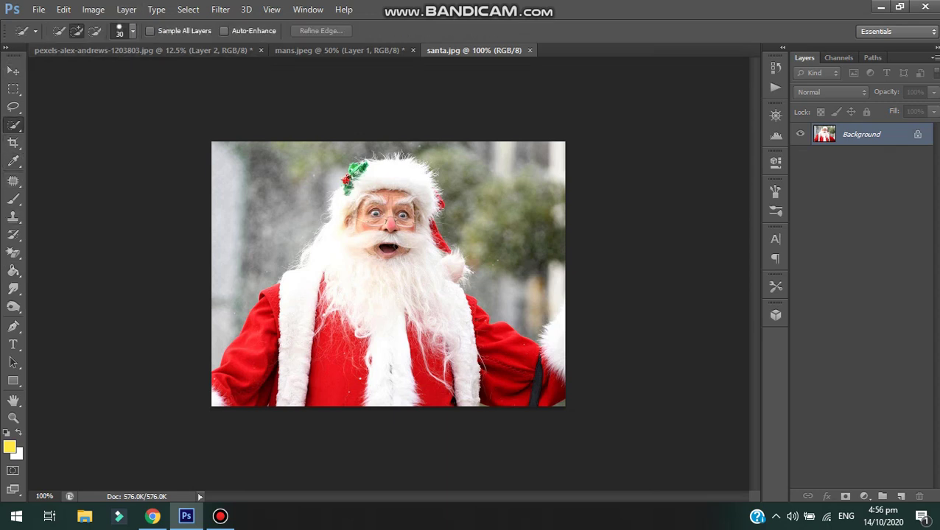
mouse_move(269, 294)
mouse_down()
mouse_move(302, 398)
mouse_move(383, 243)
mouse_move(433, 222)
mouse_up()
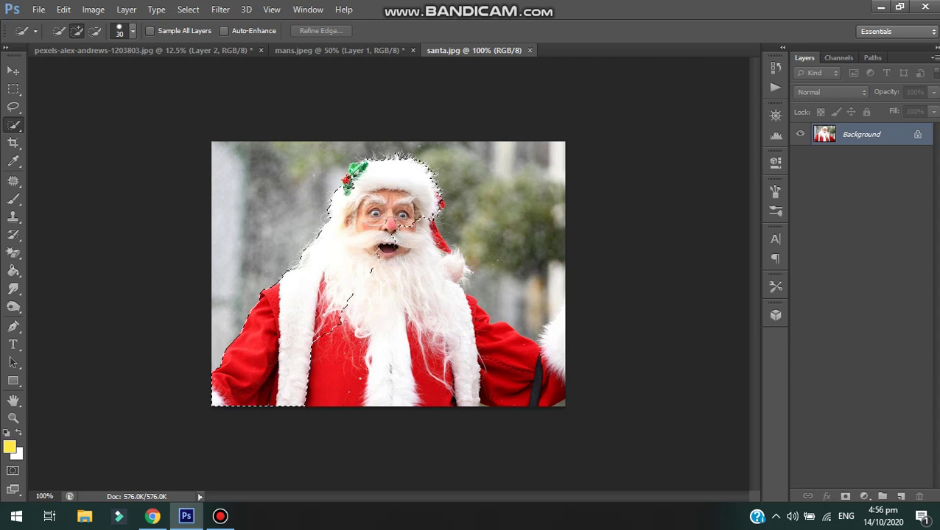
mouse_move(388, 243)
mouse_down()
mouse_move(313, 368)
mouse_move(427, 339)
mouse_move(449, 375)
mouse_move(545, 353)
mouse_up()
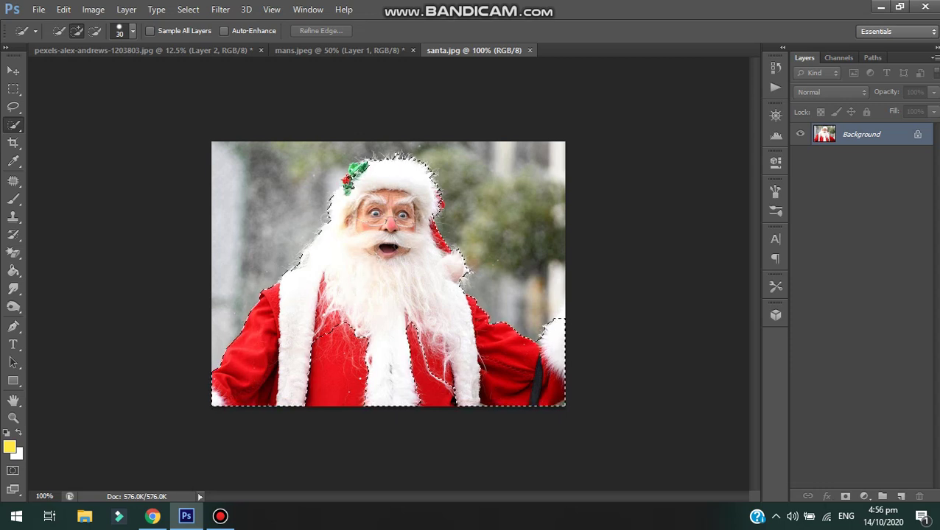
drag(398, 346, 364, 391)
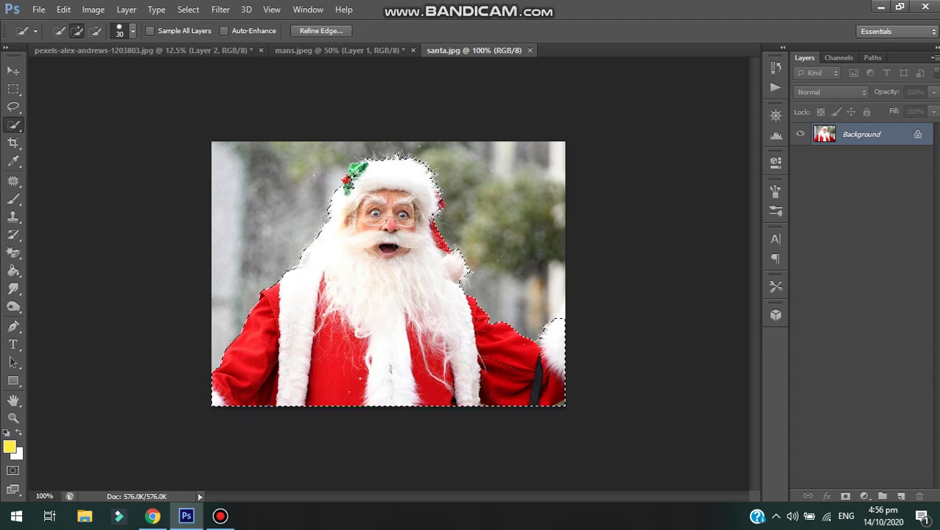
click(321, 31)
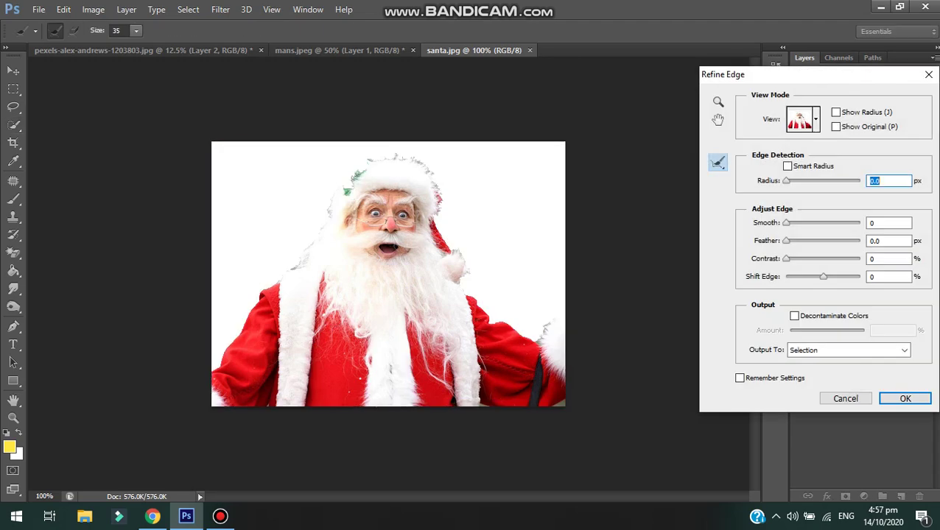
Step: In Refine Edge, raise the Santa selection's radius, smooth, feather and contrast
key(Return)
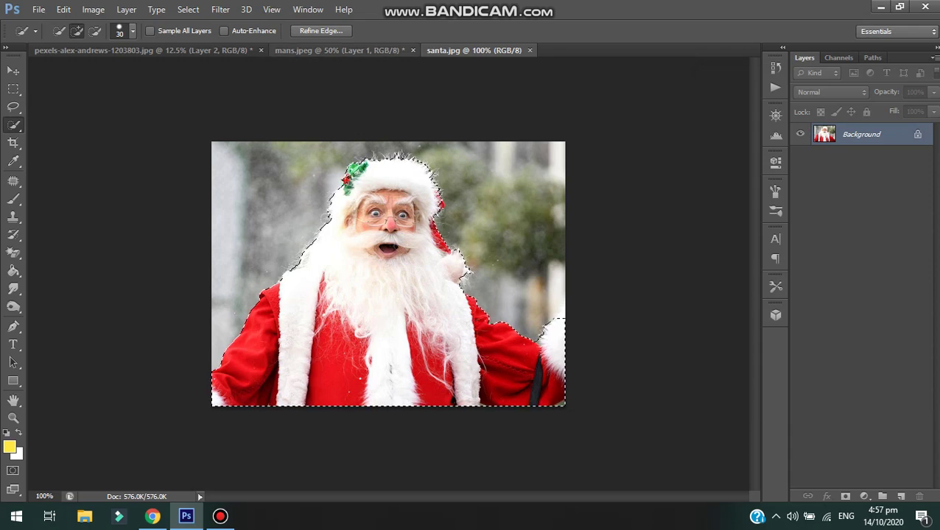
click(320, 31)
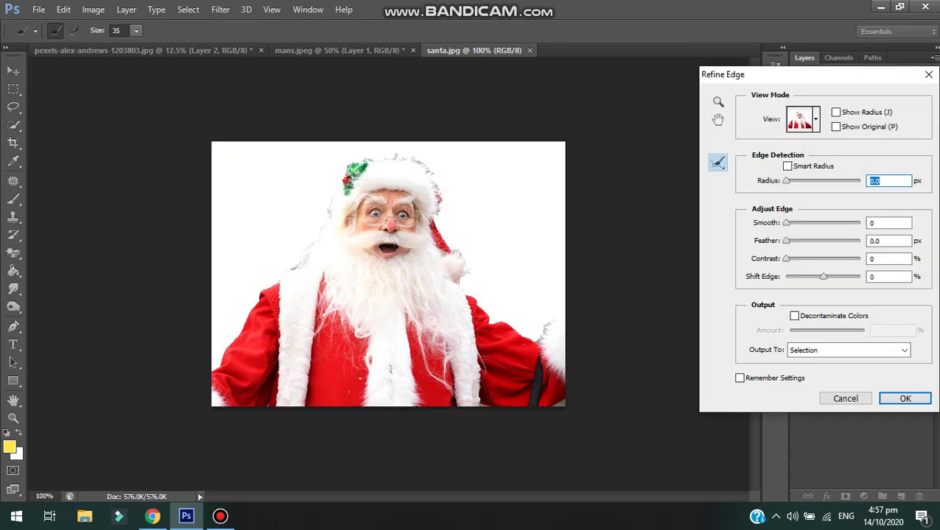
drag(786, 181, 798, 180)
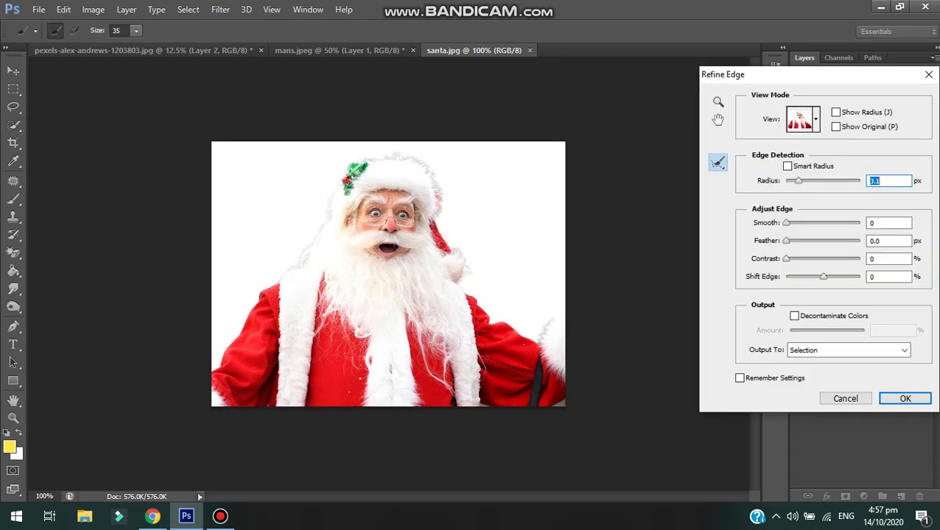
drag(786, 223, 812, 222)
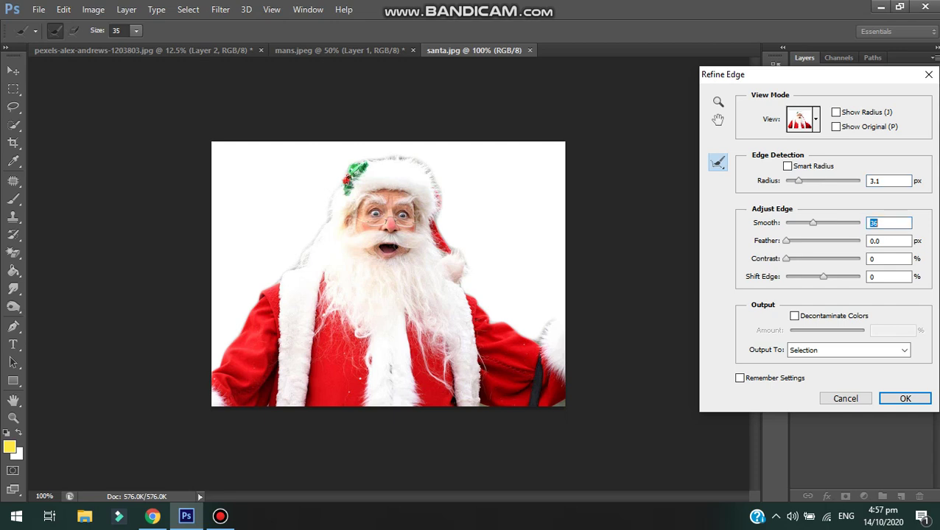
text(15)
drag(786, 240, 799, 240)
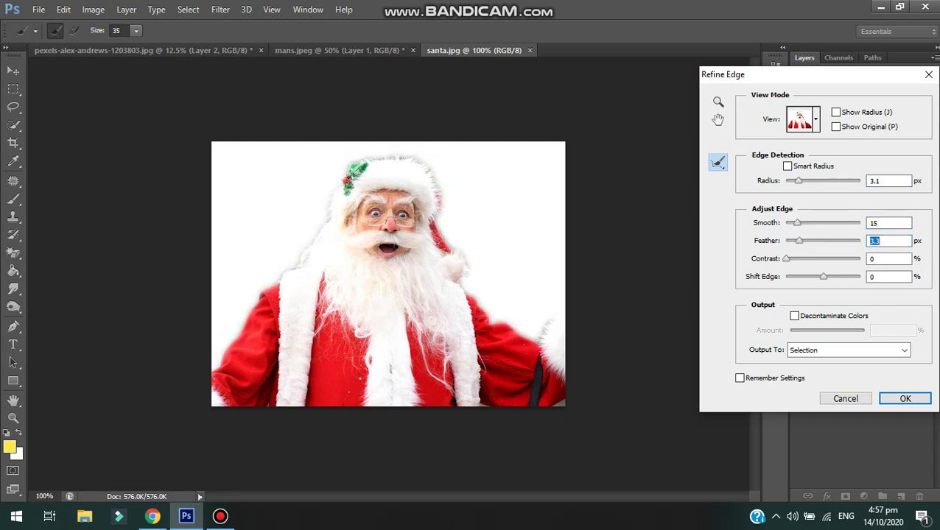
mouse_move(786, 259)
mouse_down()
mouse_move(820, 258)
mouse_move(816, 276)
mouse_move(798, 277)
mouse_move(830, 276)
mouse_up()
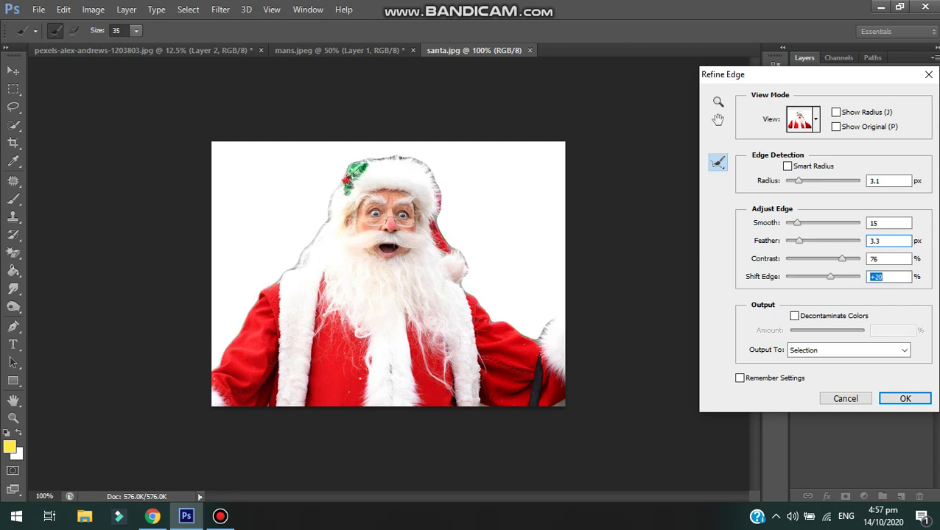
Step: Set radius 0.7 px, feather 4.3 px, shift the edge inward, and copy Santa to a new layer
drag(792, 181, 788, 181)
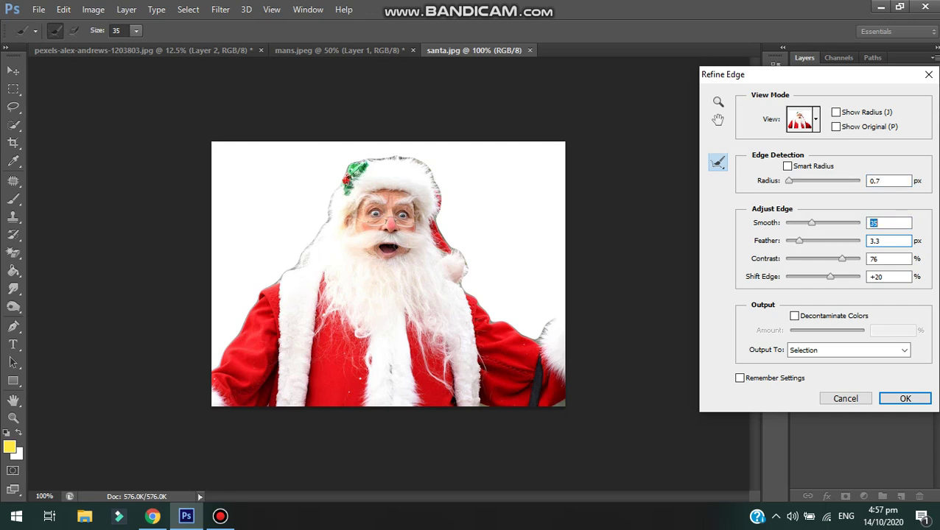
mouse_move(799, 240)
mouse_down()
mouse_move(790, 240)
mouse_move(800, 222)
mouse_up()
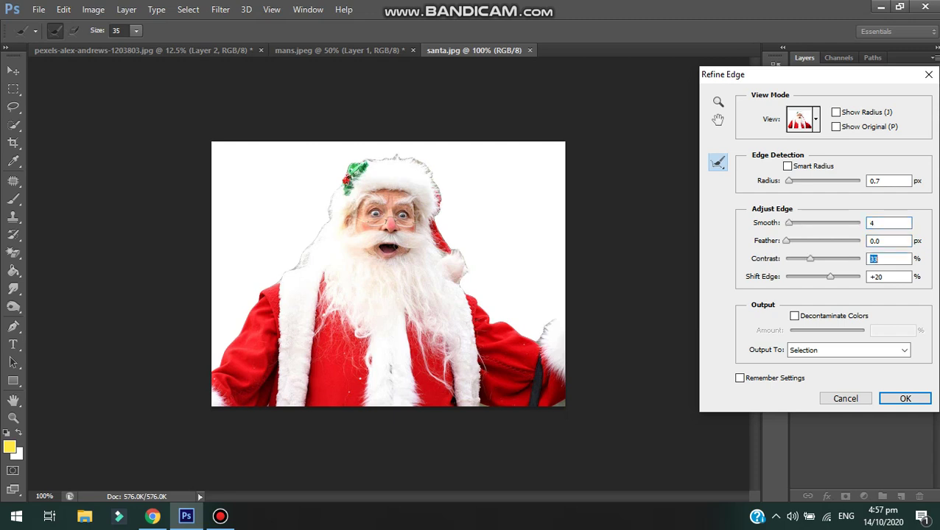
drag(830, 276, 805, 277)
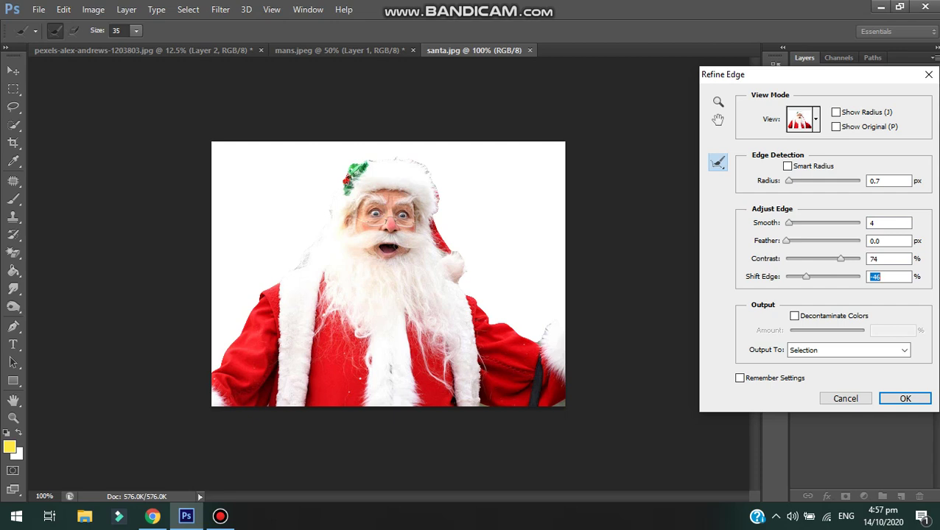
mouse_move(786, 240)
mouse_down()
mouse_move(798, 240)
mouse_move(799, 223)
mouse_up()
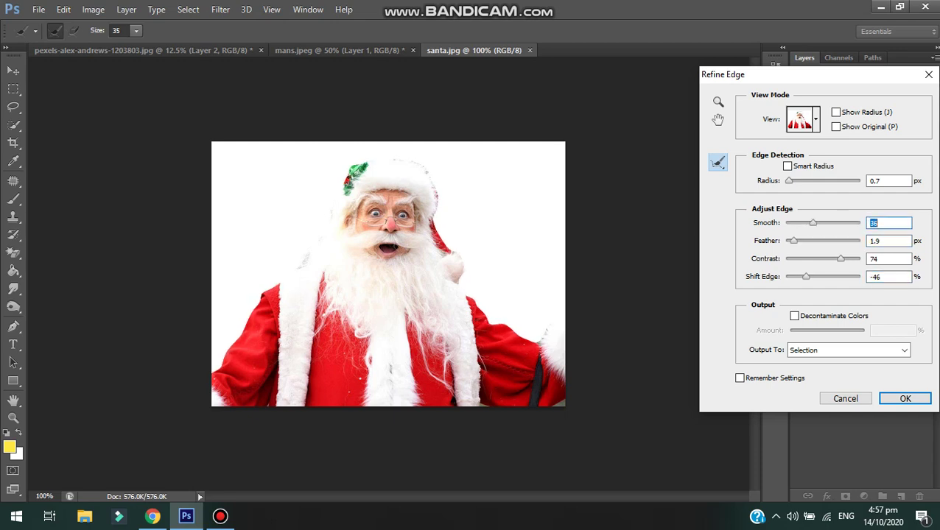
drag(805, 276, 790, 276)
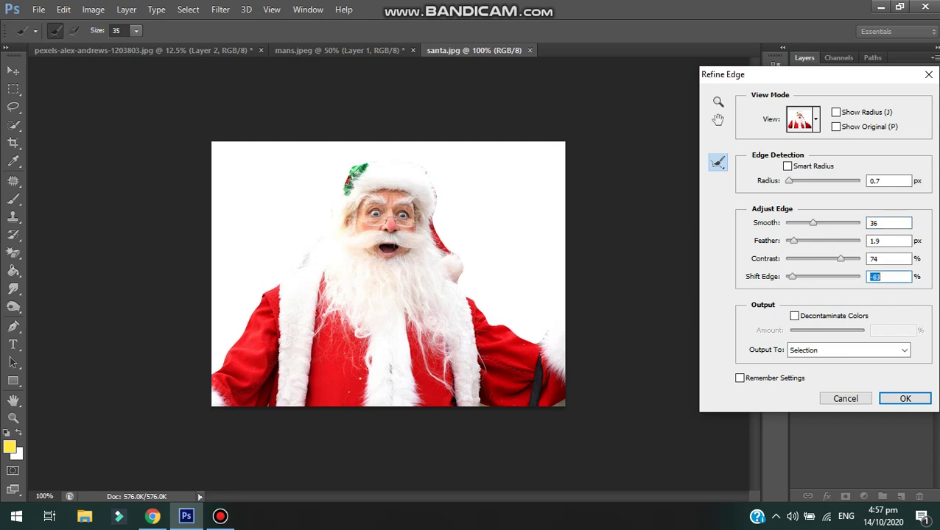
mouse_move(793, 240)
mouse_down()
mouse_move(803, 240)
mouse_move(785, 240)
mouse_up()
click(905, 399)
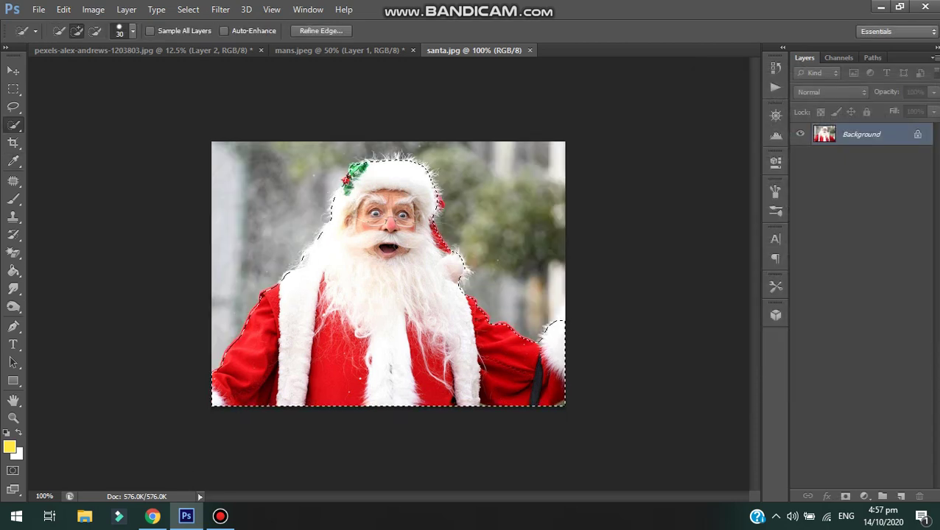
key(ctrl+j)
Step: Hide the Background layer and fill a new layer below Santa with yellow
click(862, 157)
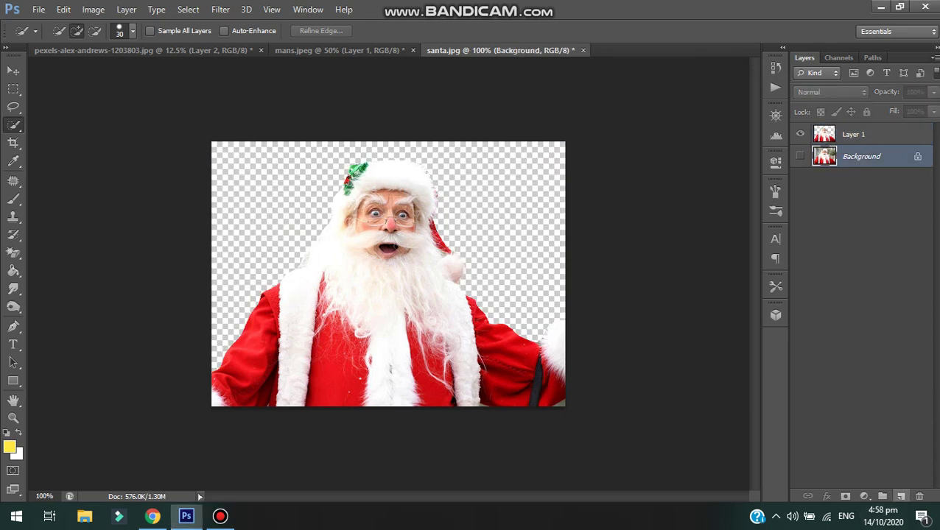
click(13, 271)
click(471, 221)
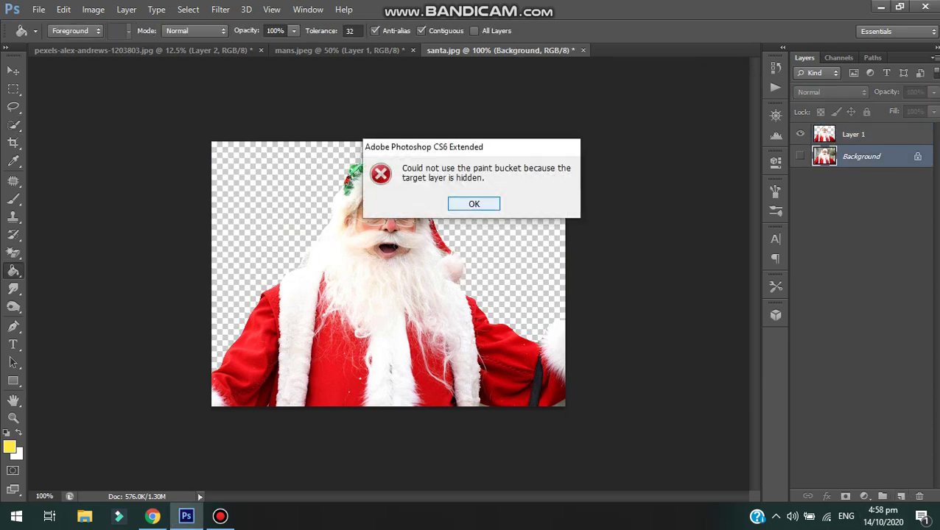
click(476, 203)
click(899, 496)
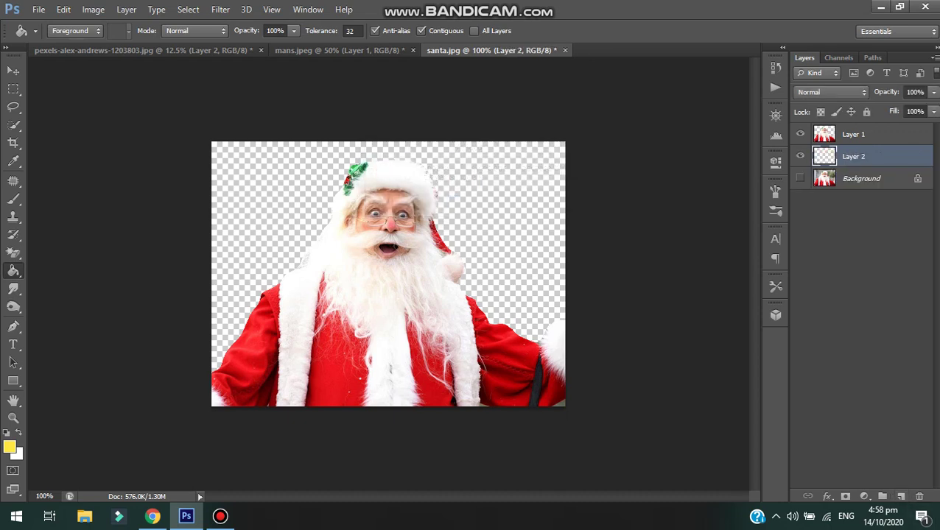
click(501, 199)
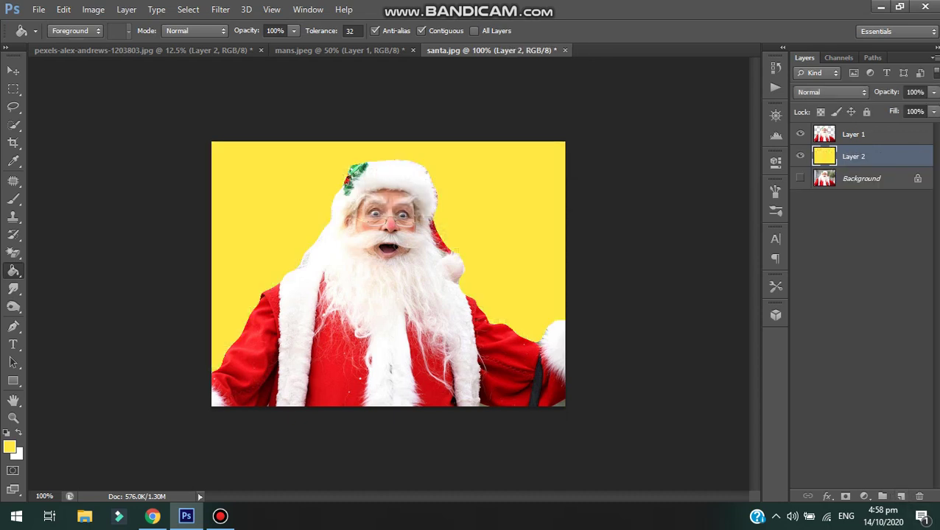
Step: Select the Santa layer (Layer 1) and open the Image menu's adjustments
click(853, 134)
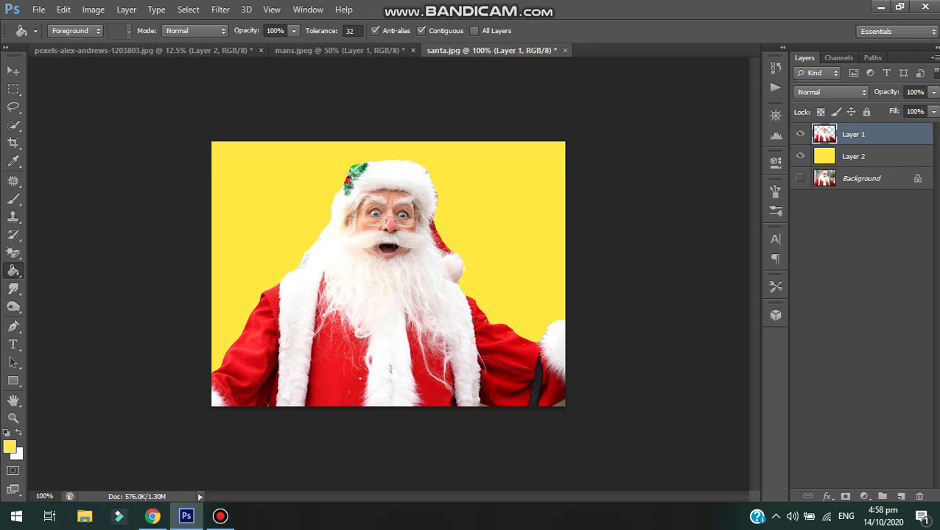
click(853, 156)
click(852, 134)
click(93, 8)
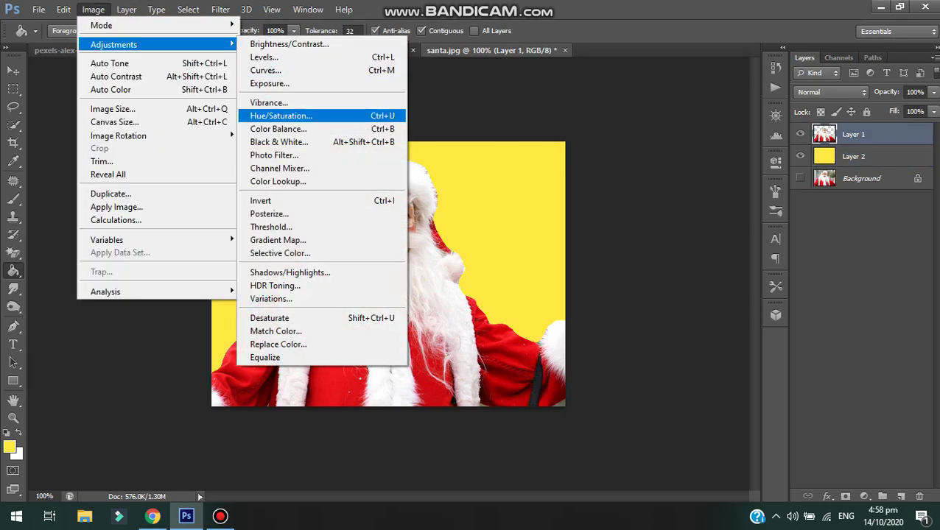
Step: In Hue/Saturation, try purple (+78) and pink (-18) hues before settling on Hue +1
click(281, 116)
drag(763, 287, 746, 287)
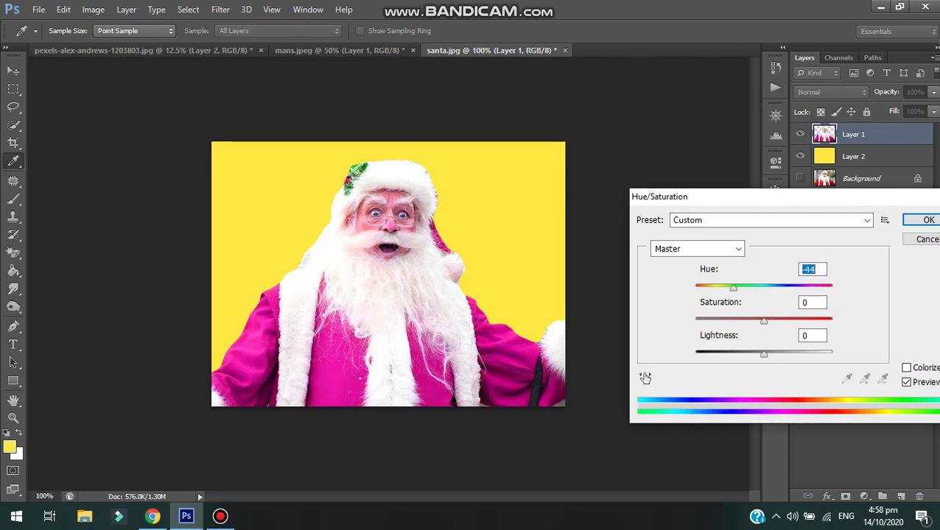
key(shift+Down)
key(shift+Down)
key(shift+Down)
key(Down)
key(Down)
key(Down)
key(shift+Up)
key(shift+Up)
key(shift+Up)
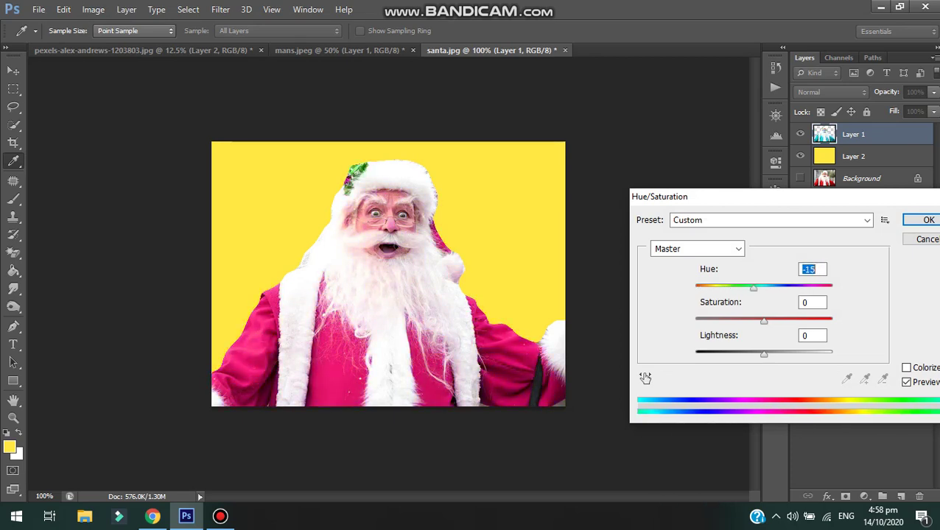
key(shift+Up)
key(shift+Up)
key(shift+Up)
key(shift+Up)
key(shift+Up)
key(shift+Up)
key(shift+Up)
key(shift+Up)
key(Up)
key(Up)
key(Up)
key(shift+Down)
key(shift+Down)
key(shift+Down)
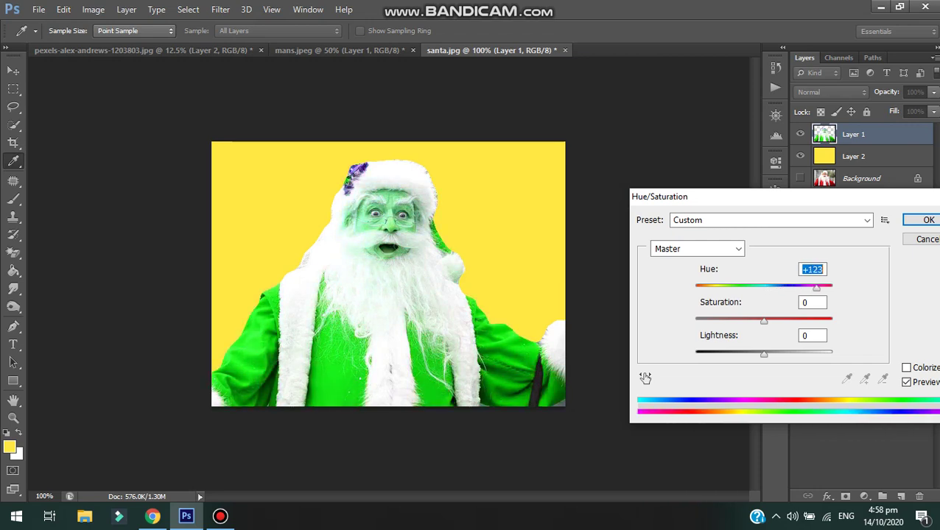
key(shift+Down)
key(shift+Down)
key(shift+Down)
key(Down)
key(Down)
key(shift+Down)
key(Down)
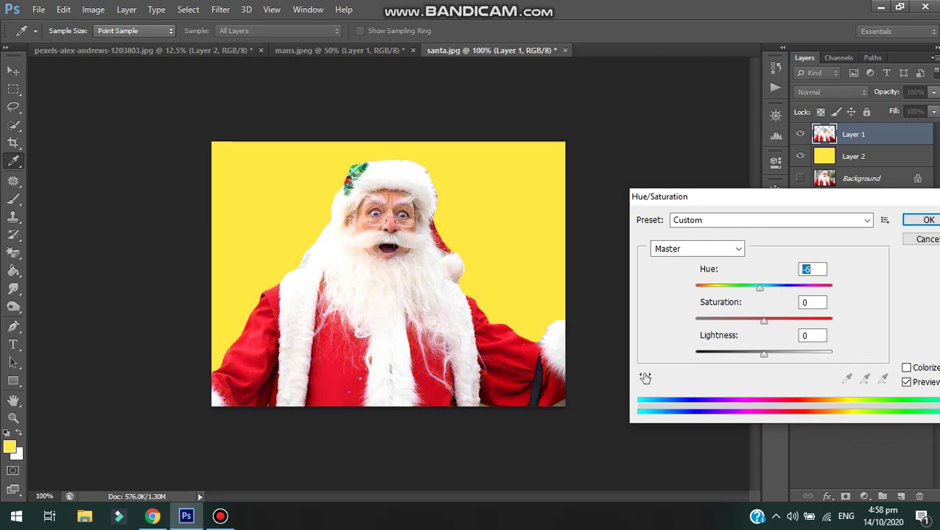
key(shift+Down)
key(Down)
key(Down)
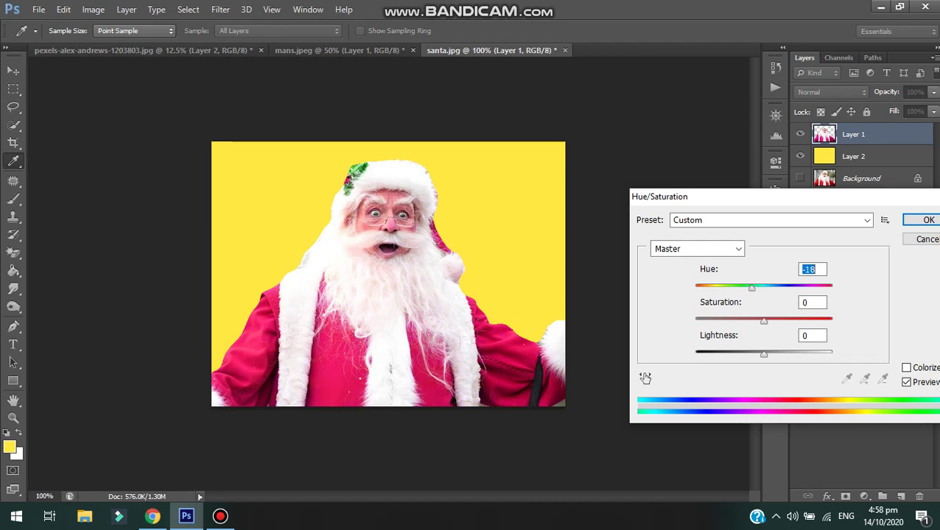
key(shift+Up)
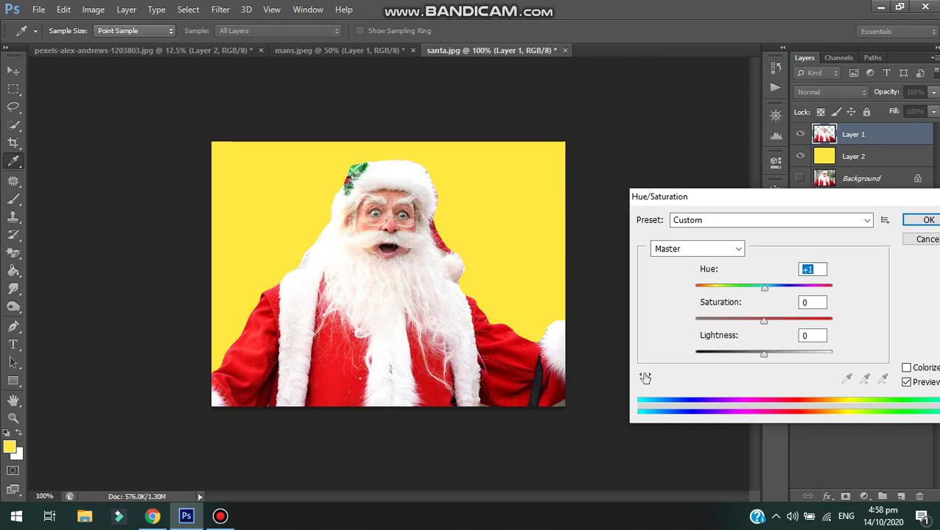
Step: Set Lightness to +2 after trying -11, and apply the adjustment
key(Tab)
key(Tab)
key(shift+Down)
key(shift+Up)
key(shift+Down)
key(Down)
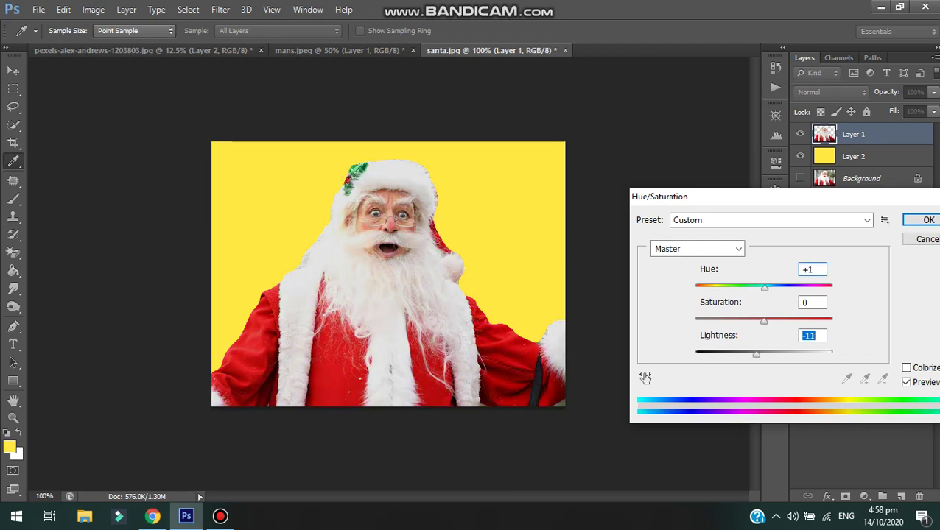
key(shift+Up)
key(Up)
key(Up)
key(Up)
key(Return)
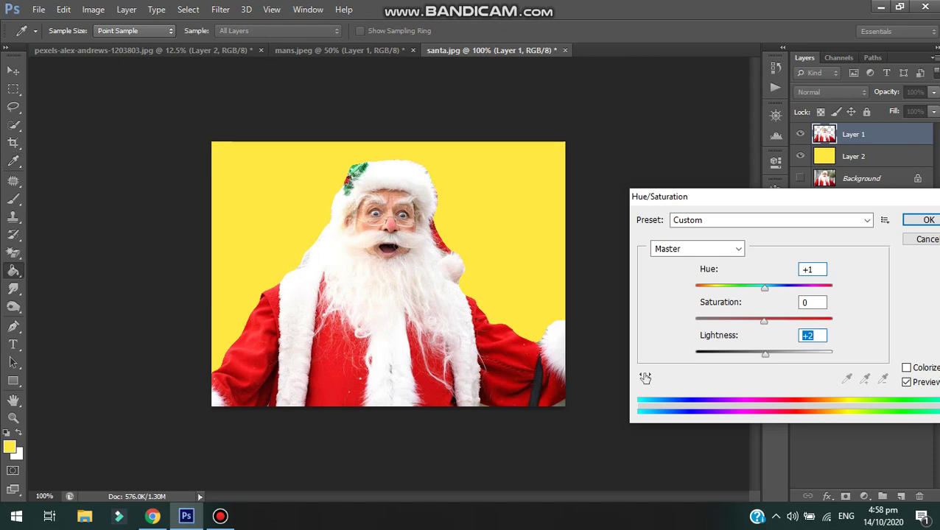
Step: Try a bluer hue on the yellow Layer 2, then revert to yellow and confirm
click(852, 156)
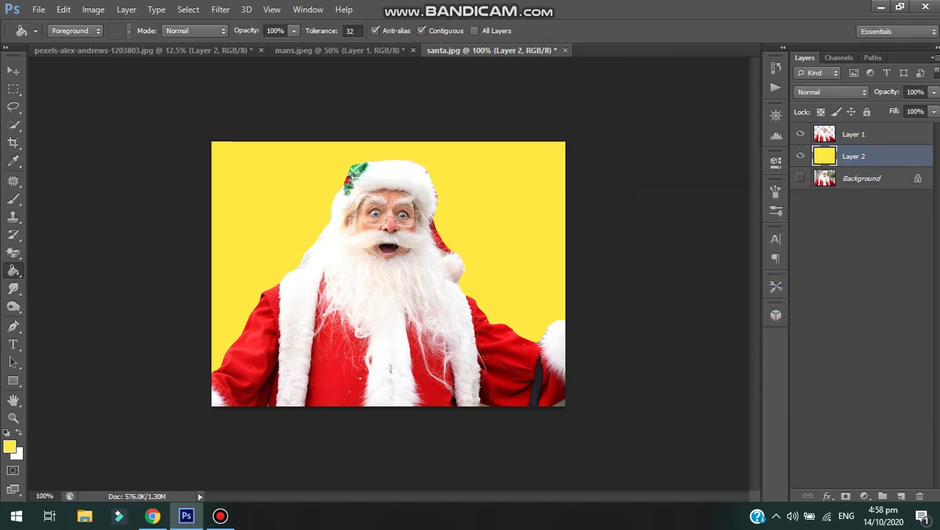
click(93, 8)
click(272, 115)
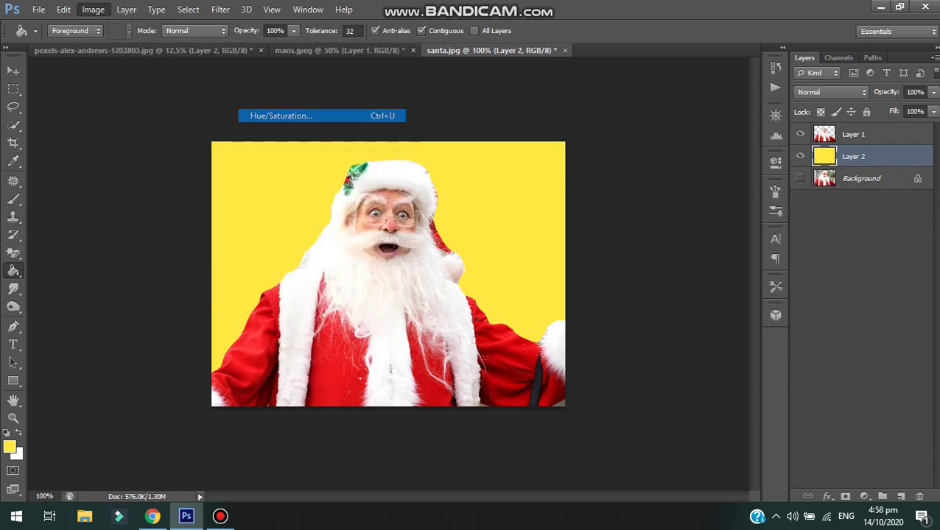
mouse_move(764, 288)
mouse_down()
mouse_move(831, 287)
mouse_move(695, 287)
mouse_move(832, 287)
mouse_move(768, 287)
mouse_up()
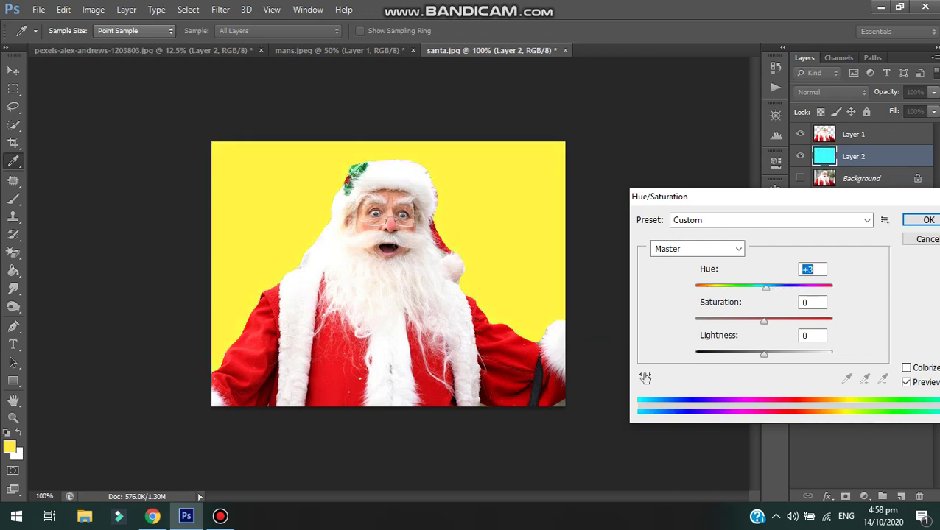
key(Return)
key(g)
Step: Close santa.jpg and mans.jpeg without saving changes
key(ctrl+w)
key(Tab)
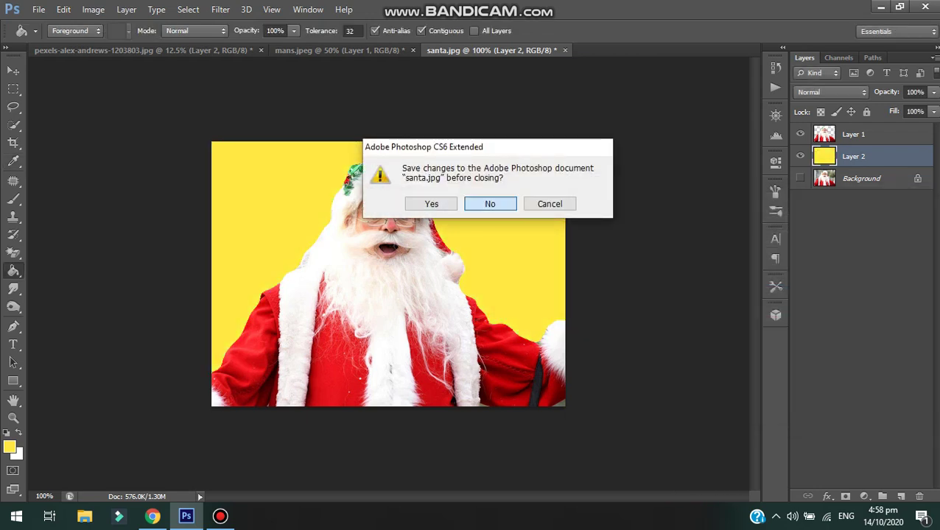
key(Escape)
key(ctrl+w)
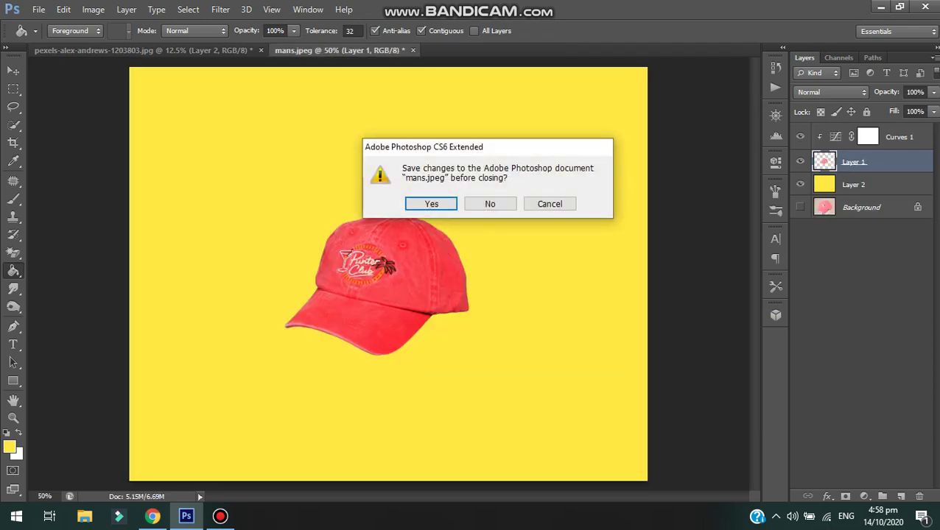
key(Tab)
key(Return)
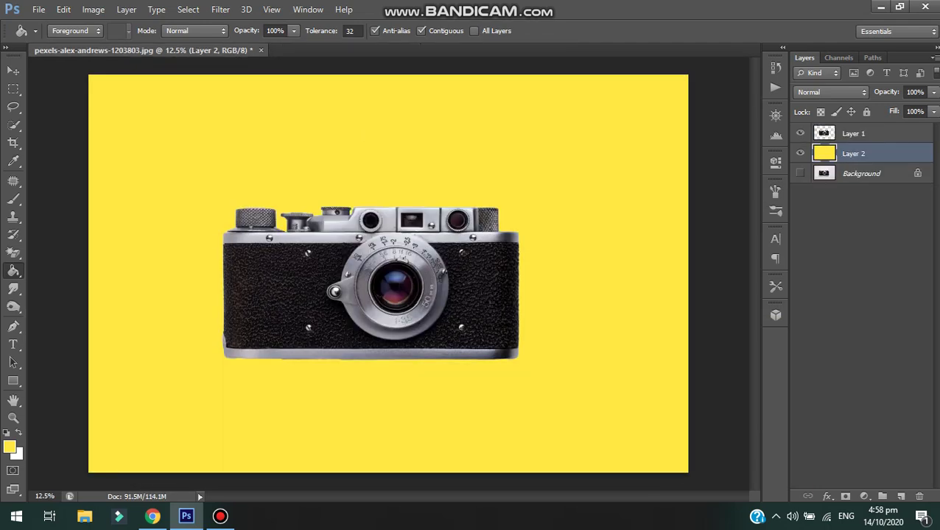